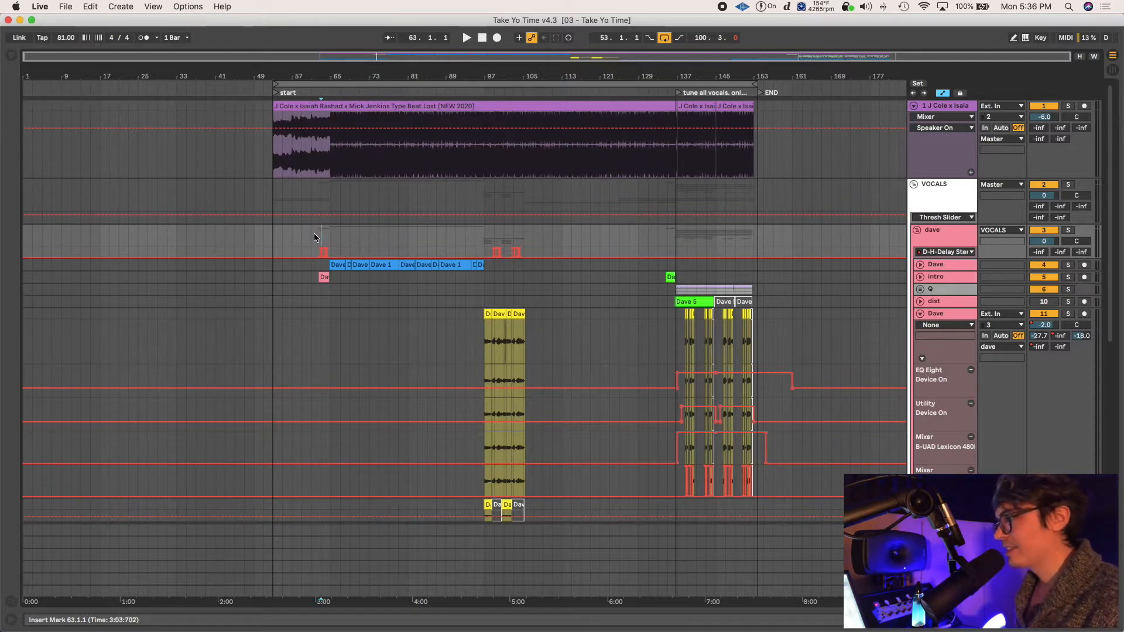
- Zoom the arrangement in around the verse and play the song from bar 62
{"action": "key", "text": "super+4"}
{"action": "key", "text": "super+1"}
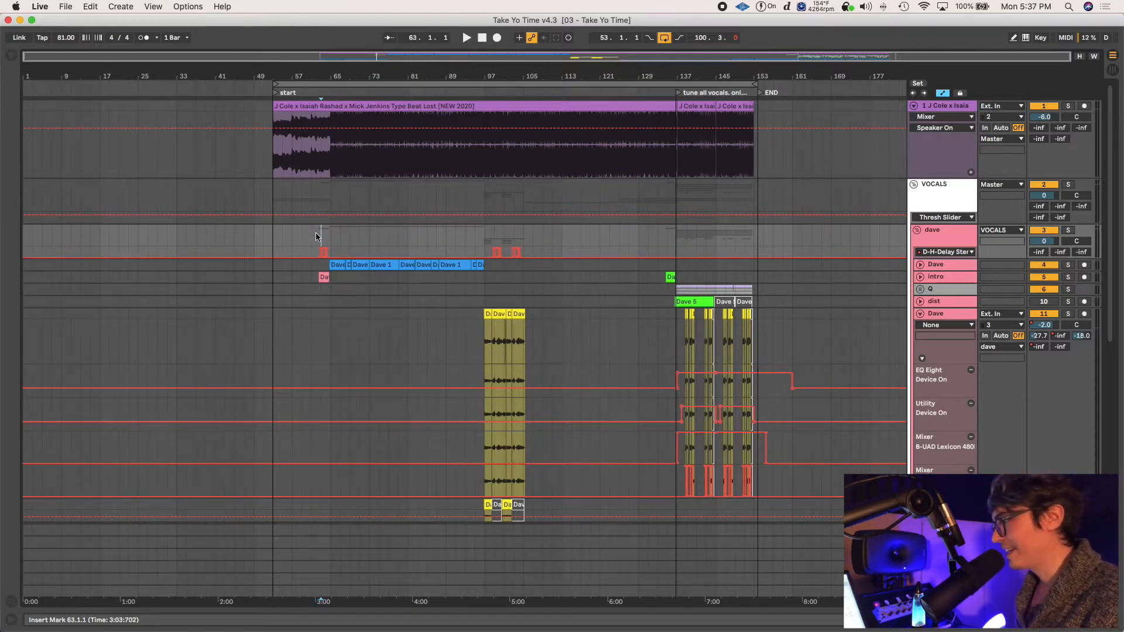
{"action": "key", "text": "plus"}
{"action": "key", "text": "plus"}
{"action": "left_click", "coordinate": [312, 233]}
{"action": "key", "text": "space"}
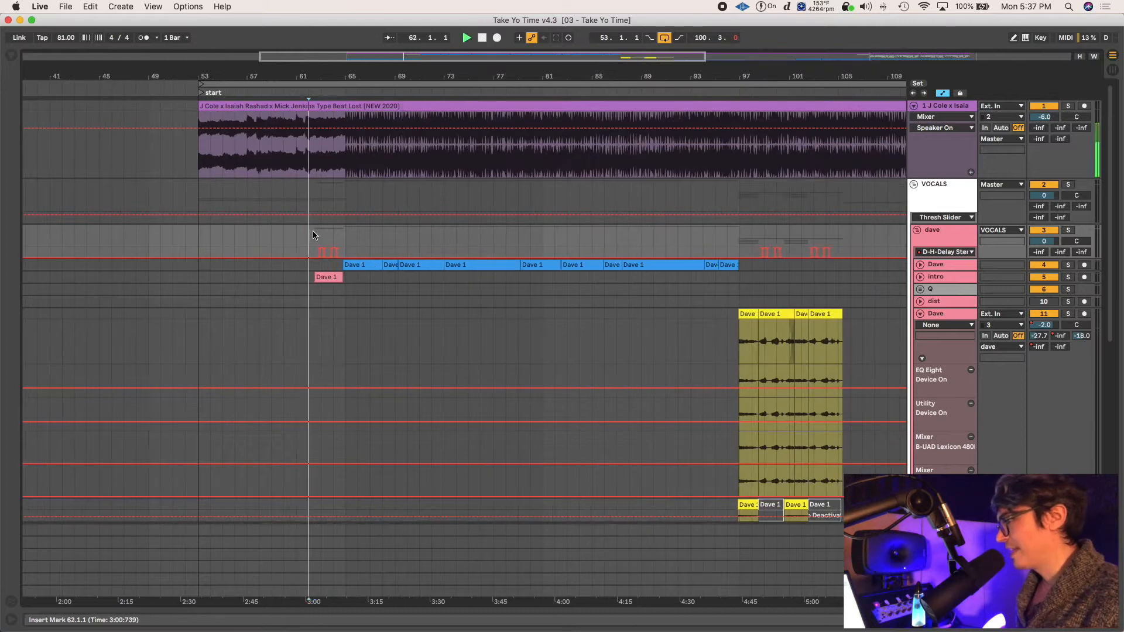
- Unfold the blue-clip vocal track in the vocal group and enlarge its height in the arrangement
{"action": "left_click_drag", "start_coordinate": [346, 240], "coordinate": [739, 268]}
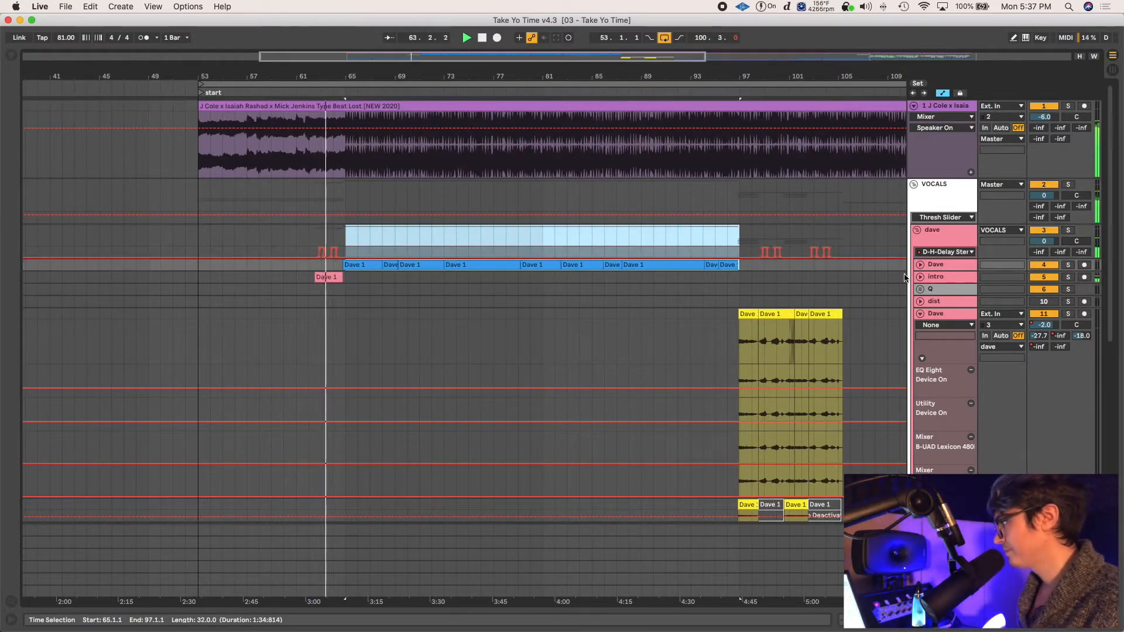
{"action": "left_click", "coordinate": [921, 265]}
{"action": "left_click", "coordinate": [350, 234]}
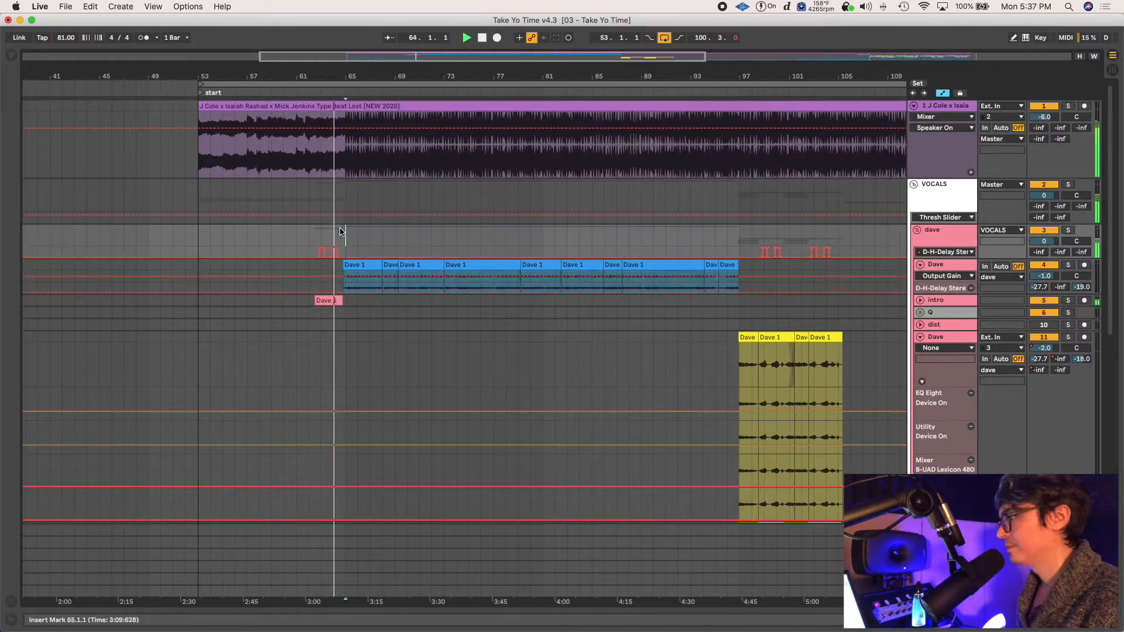
{"action": "left_click_drag", "start_coordinate": [960, 293], "coordinate": [957, 341]}
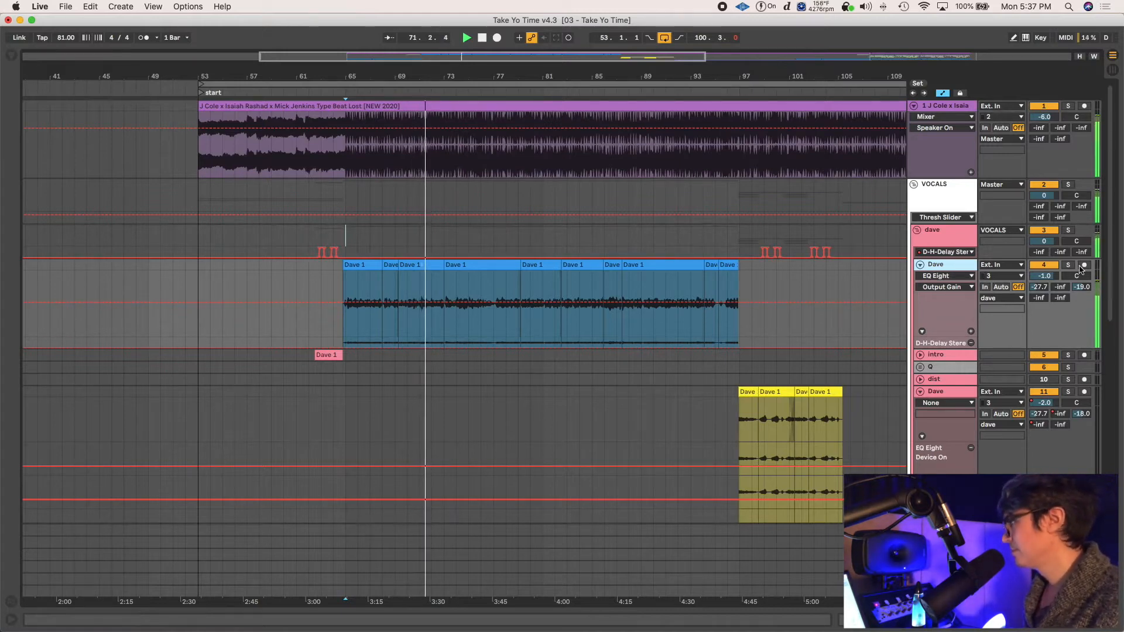
- Solo the blue-clip vocal track and toggle the A UAD RealVerb return during playback to compare the sound
{"action": "left_click", "coordinate": [1068, 264]}
{"action": "key", "text": "Tab"}
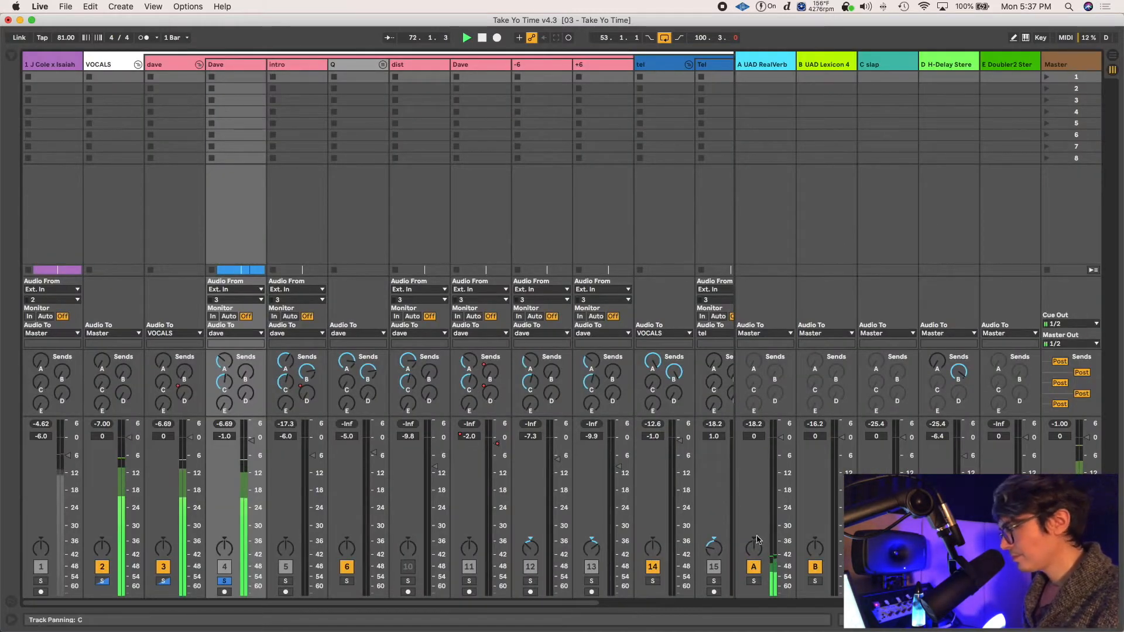
{"action": "left_click", "coordinate": [754, 567]}
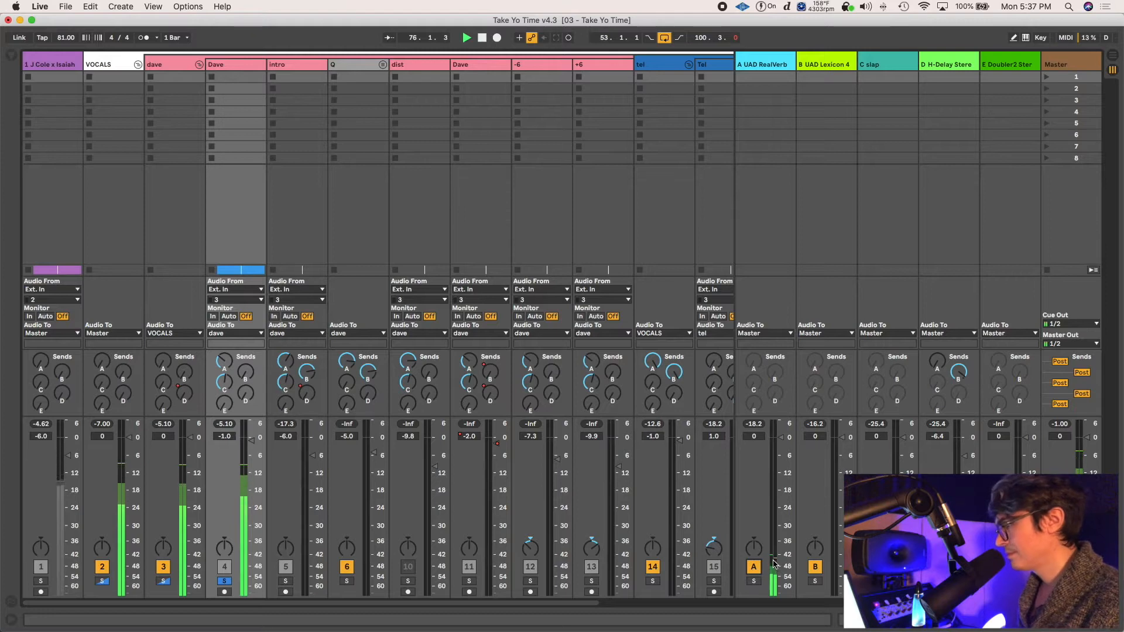
{"action": "key", "text": "Tab"}
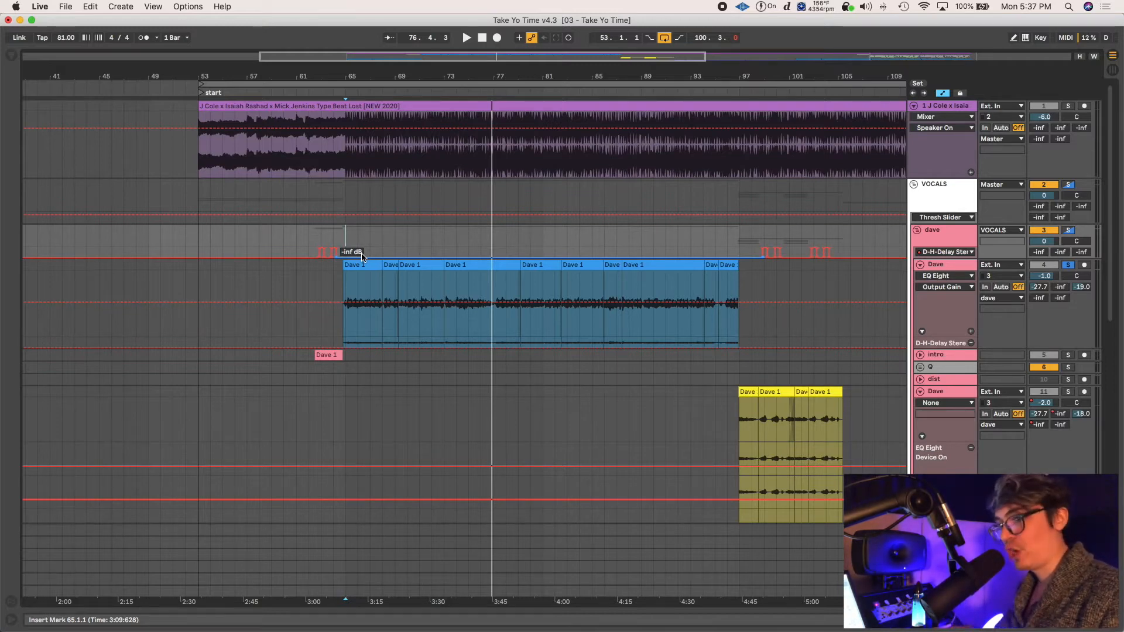
- Examine the C slap return and the blue-clip vocal track's sends across the mixer and arrangement
{"action": "key", "text": "Tab"}
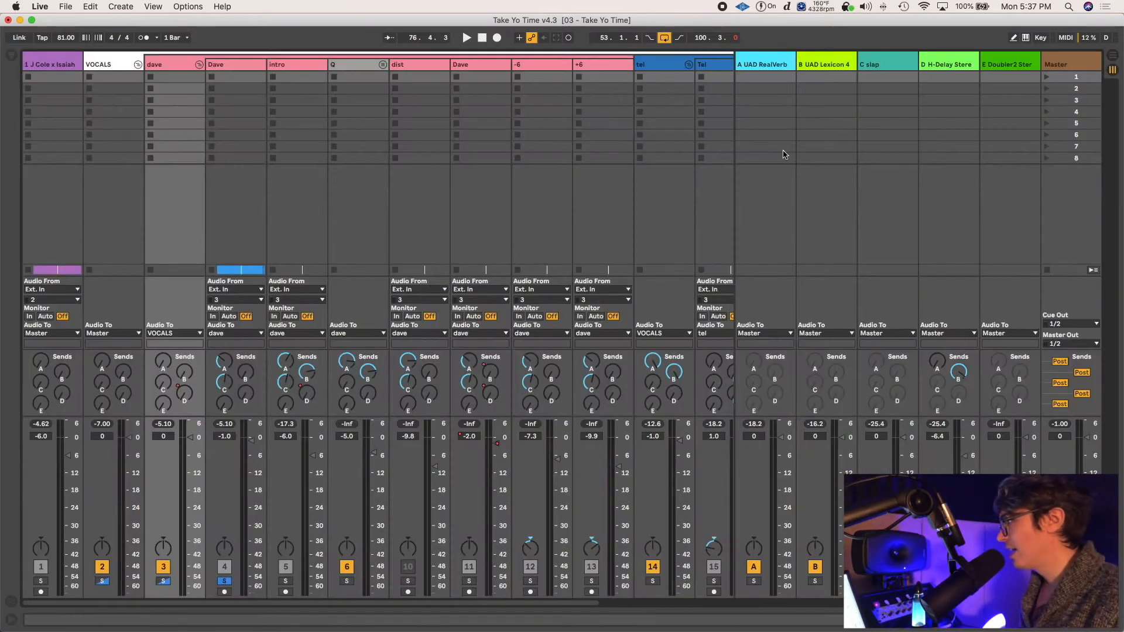
{"action": "left_click", "coordinate": [876, 70]}
{"action": "key", "text": "Tab"}
{"action": "key", "text": "Tab"}
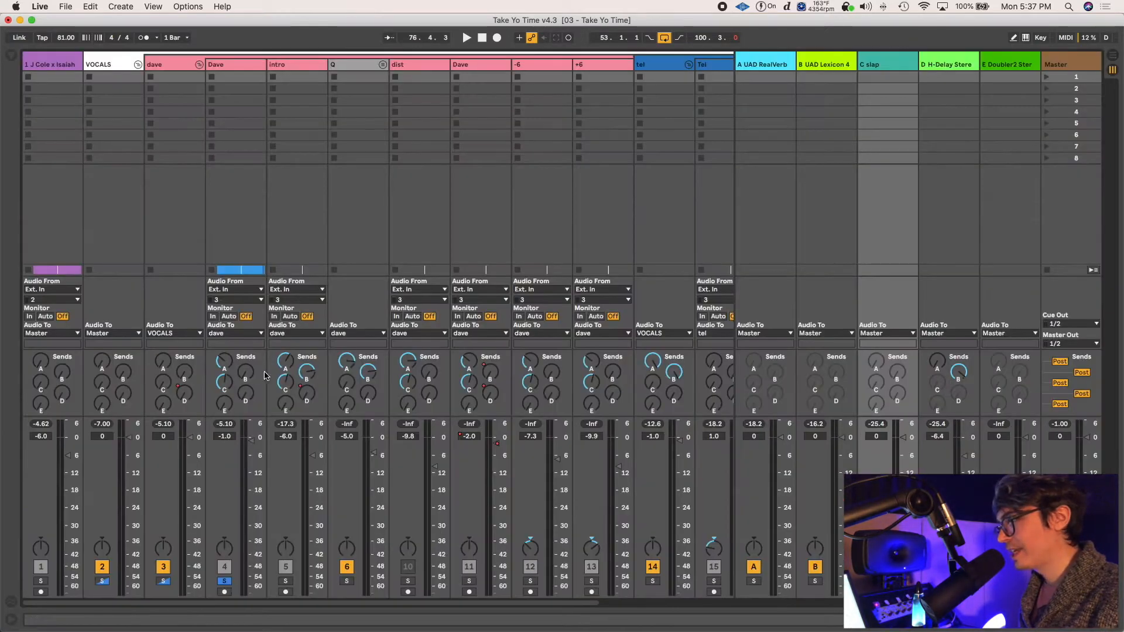
{"action": "key", "text": "Tab"}
{"action": "left_click", "coordinate": [1037, 291]}
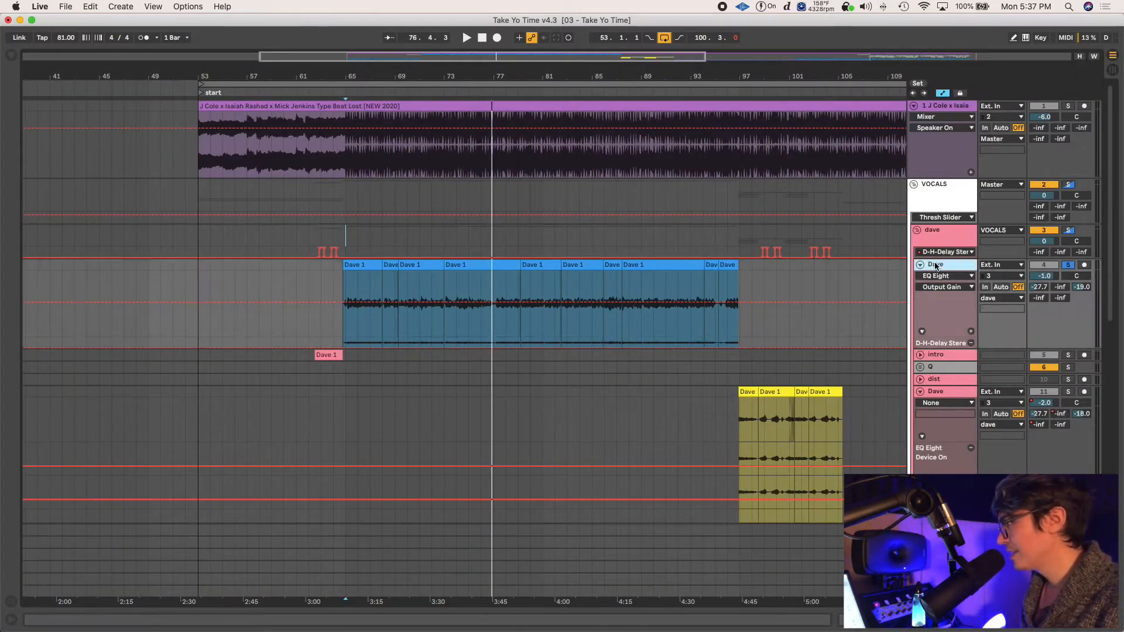
{"action": "key", "text": "Tab"}
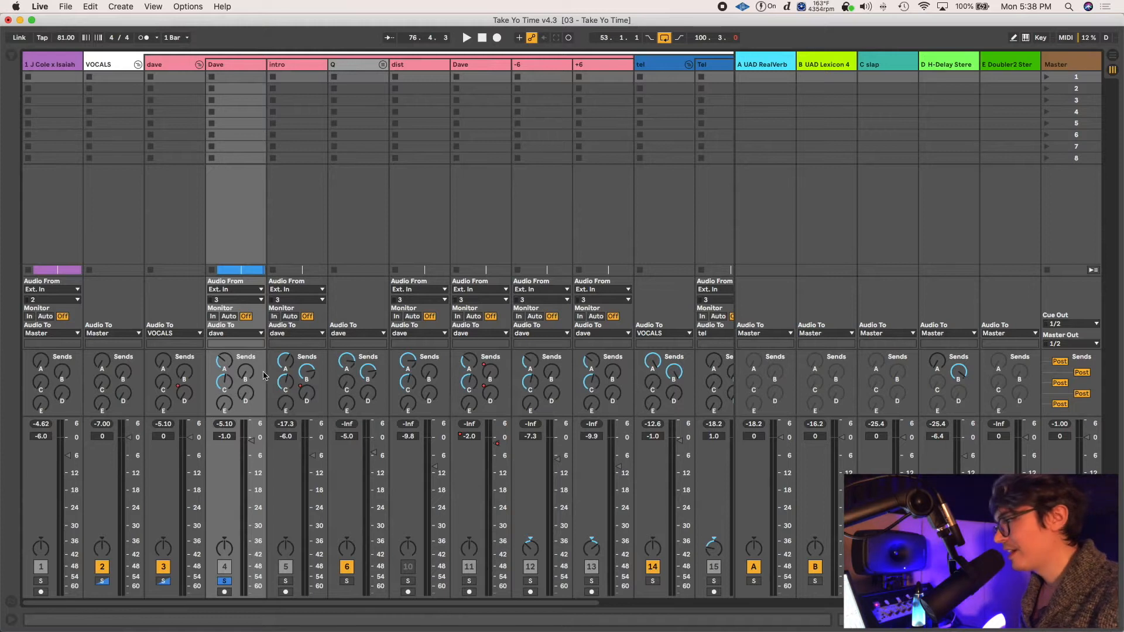
- Select the blue-clip vocal track and set its C slap send to -19.4 dB during playback
{"action": "left_click", "coordinate": [241, 66]}
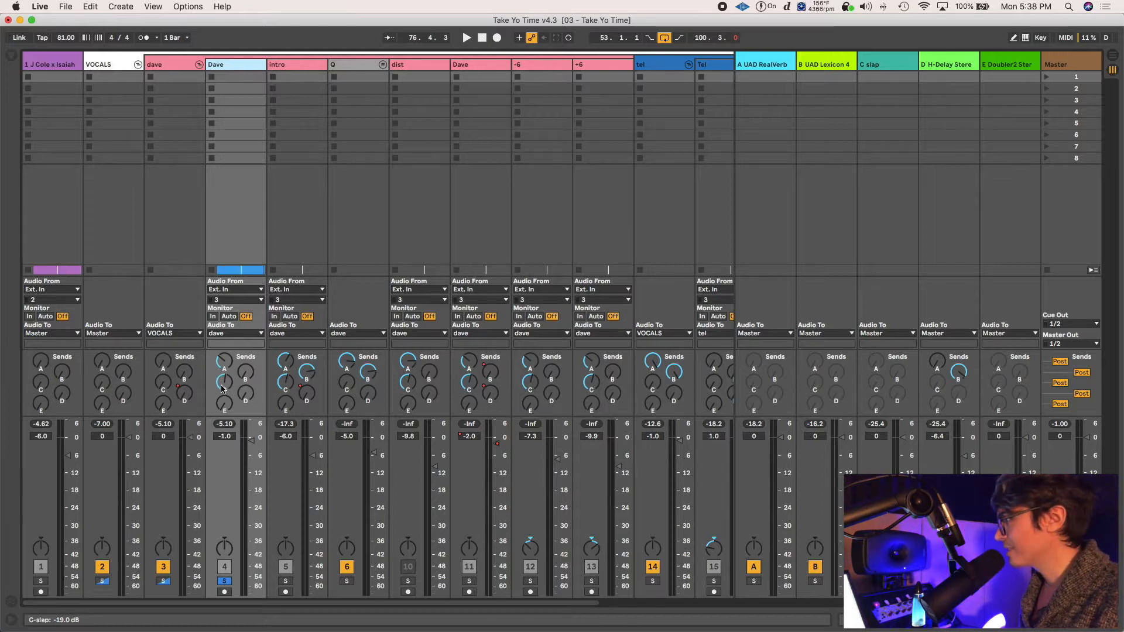
{"action": "key", "text": "space"}
{"action": "mouse_move", "coordinate": [224, 383]}
{"action": "left_mouse_down"}
{"action": "mouse_move", "coordinate": [224, 360]}
{"action": "mouse_move", "coordinate": [224, 375]}
{"action": "left_mouse_up"}
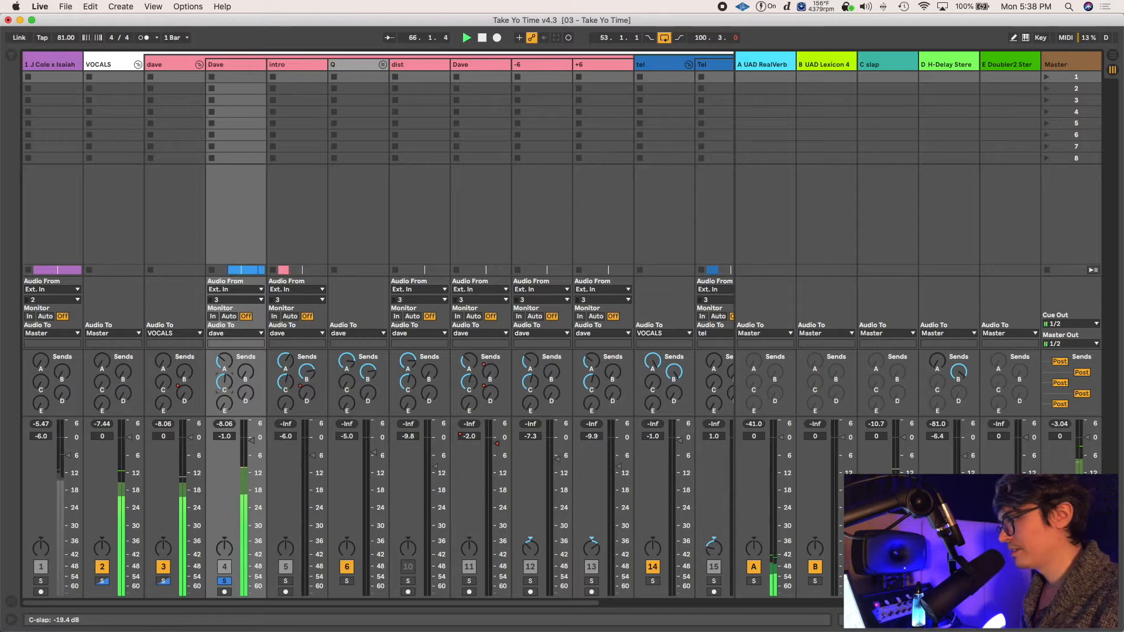
- Audition the C slap return in solo during playback, and return the solo to the blue-clip vocal track
{"action": "left_click", "coordinate": [877, 580]}
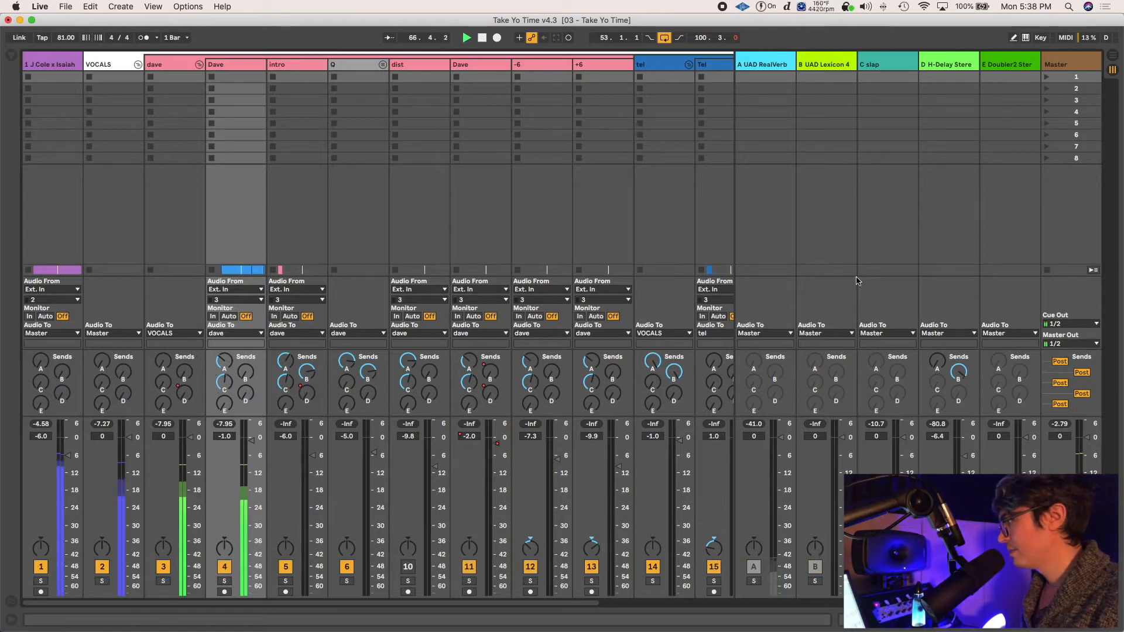
{"action": "left_click", "coordinate": [878, 281]}
{"action": "key", "text": "Tab"}
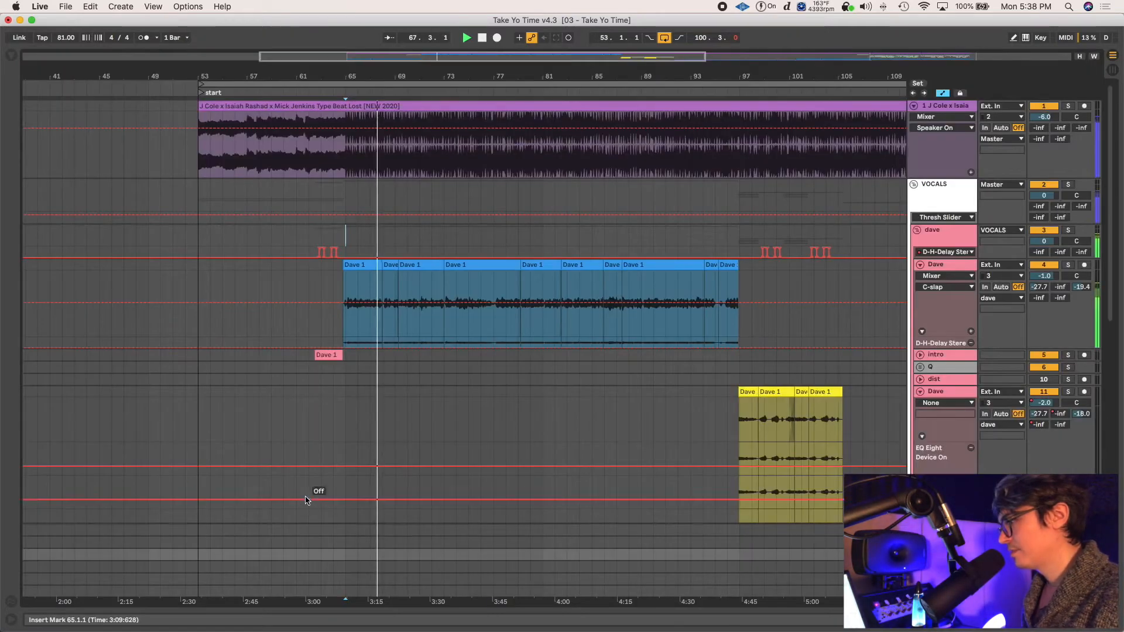
{"action": "key", "text": "shift+Tab"}
{"action": "double_click", "coordinate": [932, 321]}
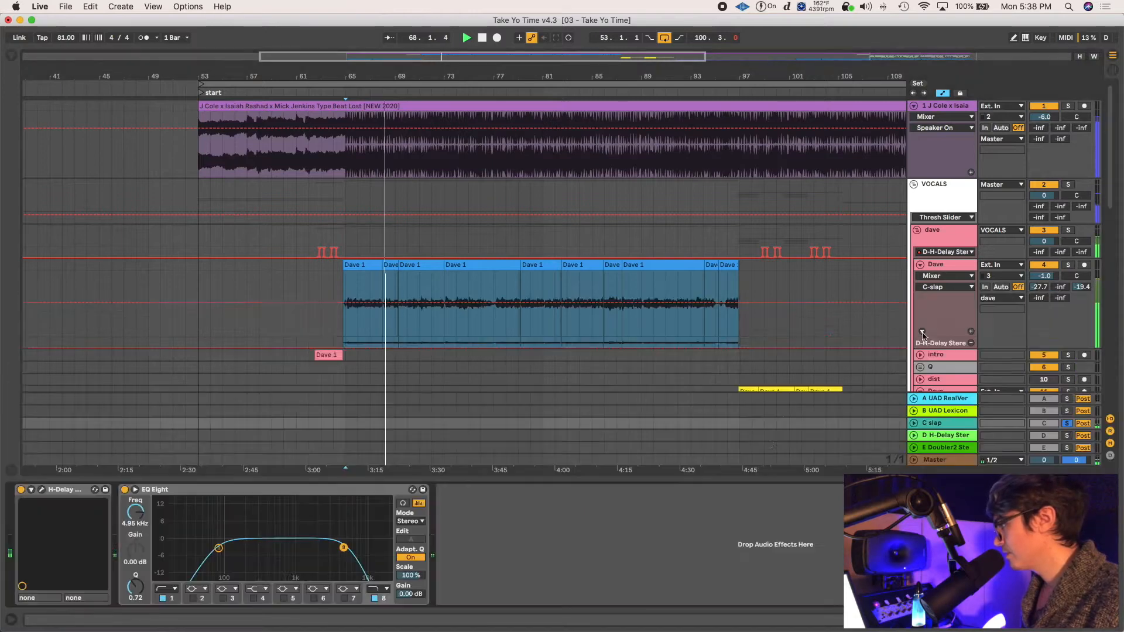
{"action": "scroll", "coordinate": [376, 334], "scroll_direction": "down", "scroll_amount": 5}
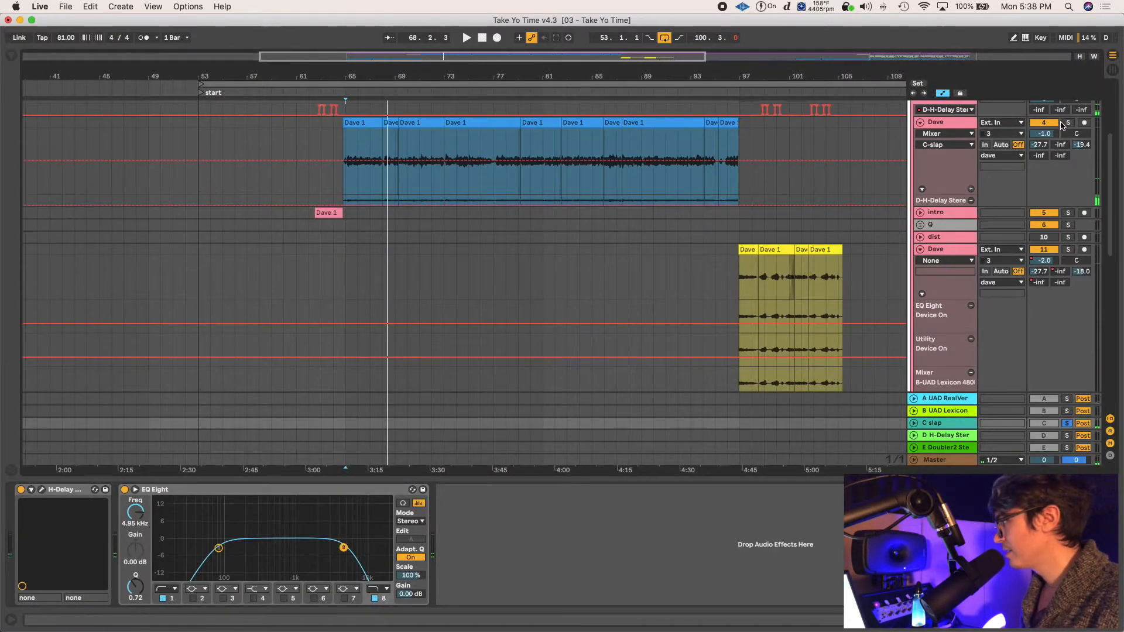
{"action": "key", "text": "Tab"}
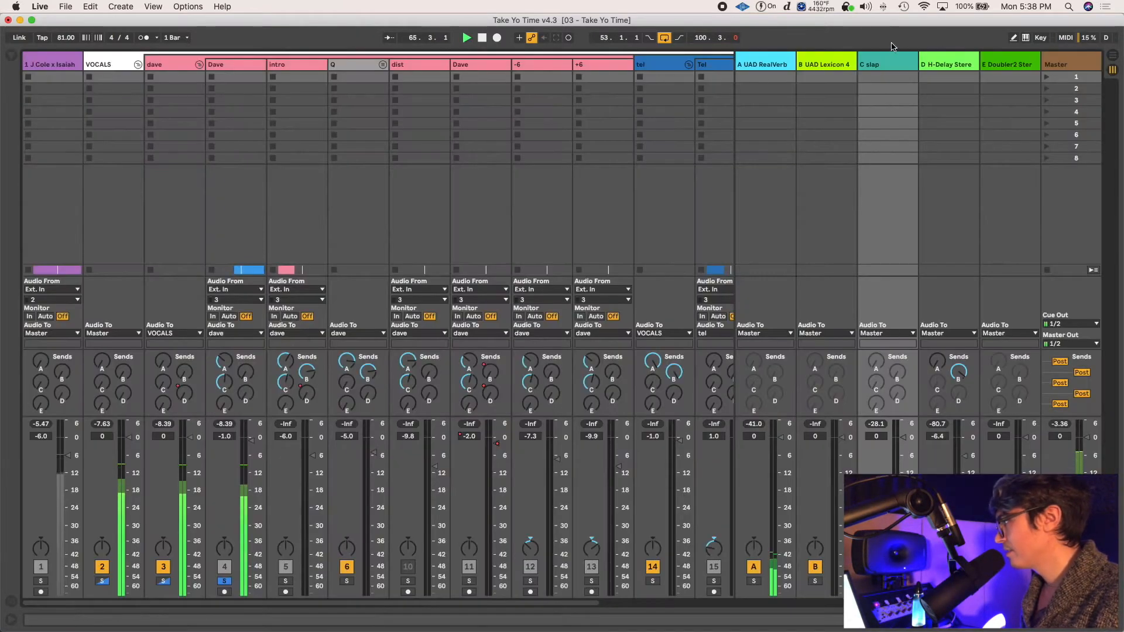
- Show the C slap return's device chain, open the H-Delay plug-in window and stop playback
{"action": "left_click", "coordinate": [890, 63]}
{"action": "key", "text": "shift+Tab"}
{"action": "key", "text": "shift+Tab"}
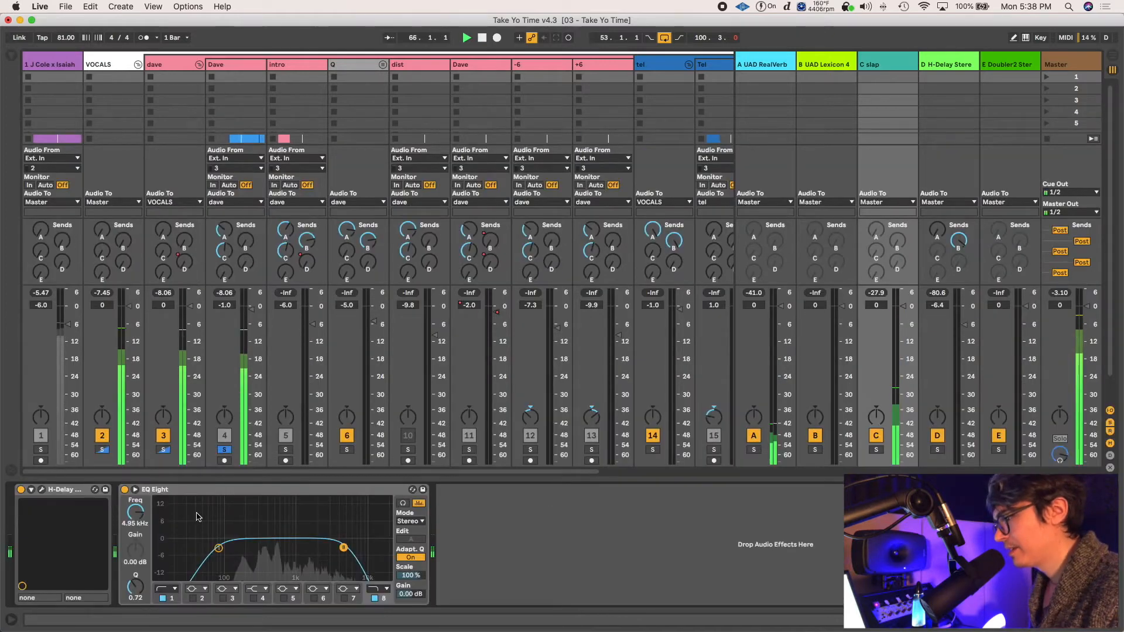
{"action": "left_click", "coordinate": [42, 490]}
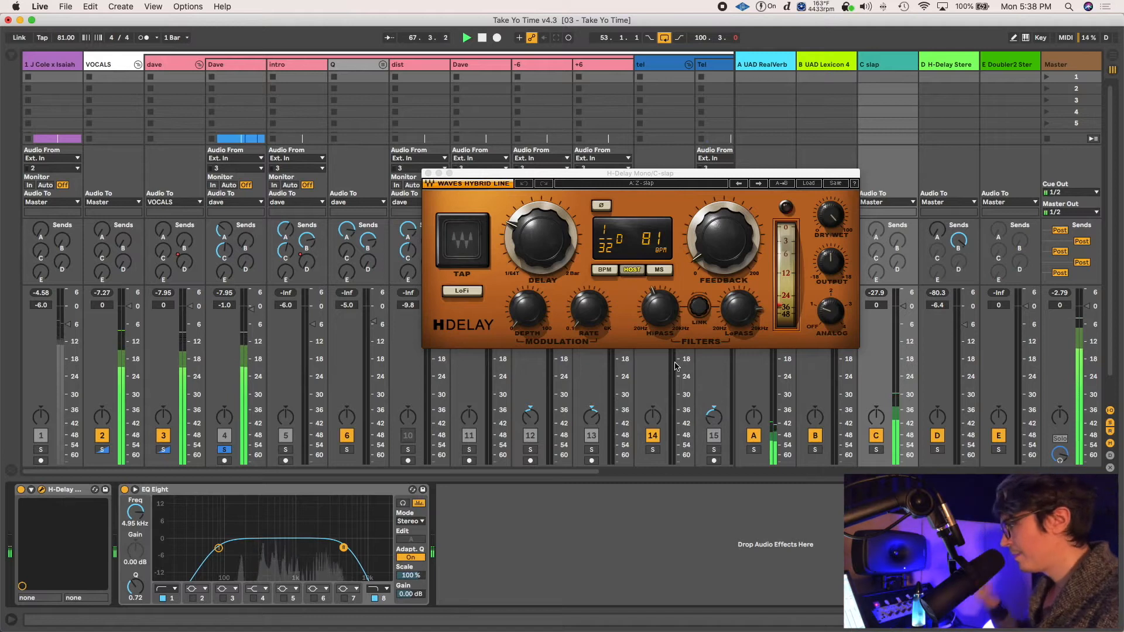
{"action": "key", "text": "space"}
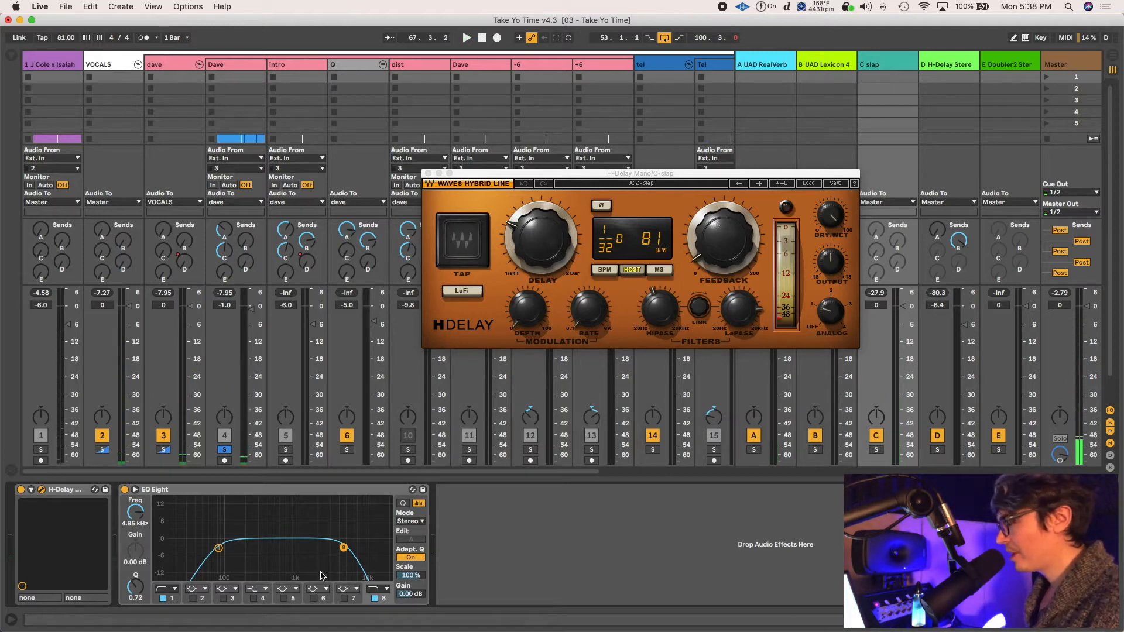
- Examine the H-Delay's low-pass, high-pass, feedback, delay time and dry/wet settings
{"action": "left_click", "coordinate": [740, 317]}
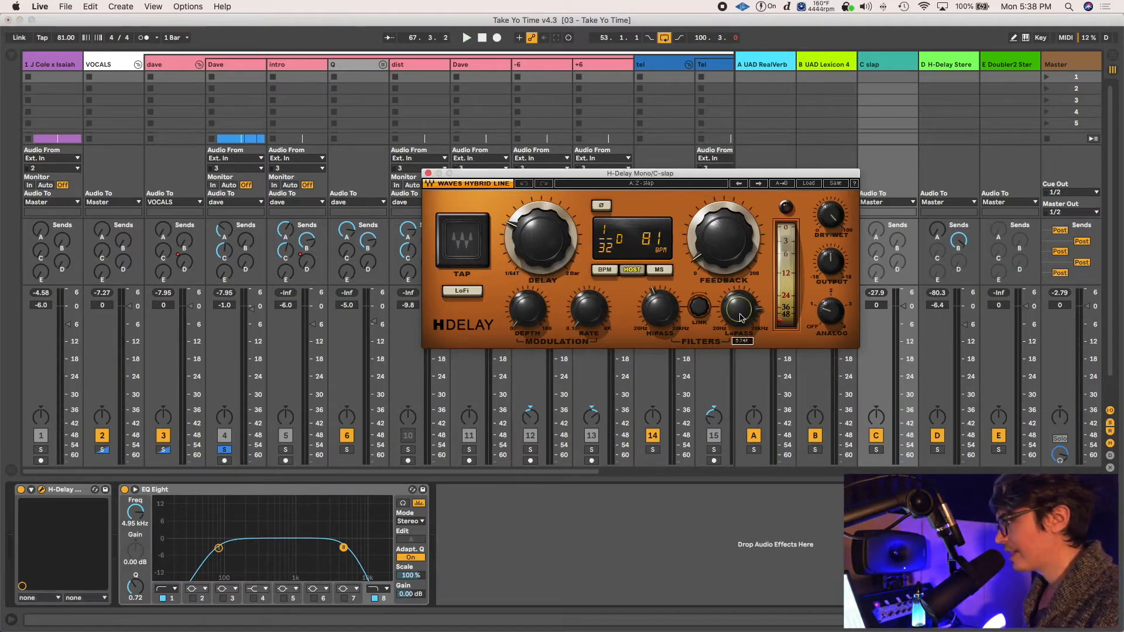
{"action": "left_click", "coordinate": [646, 313]}
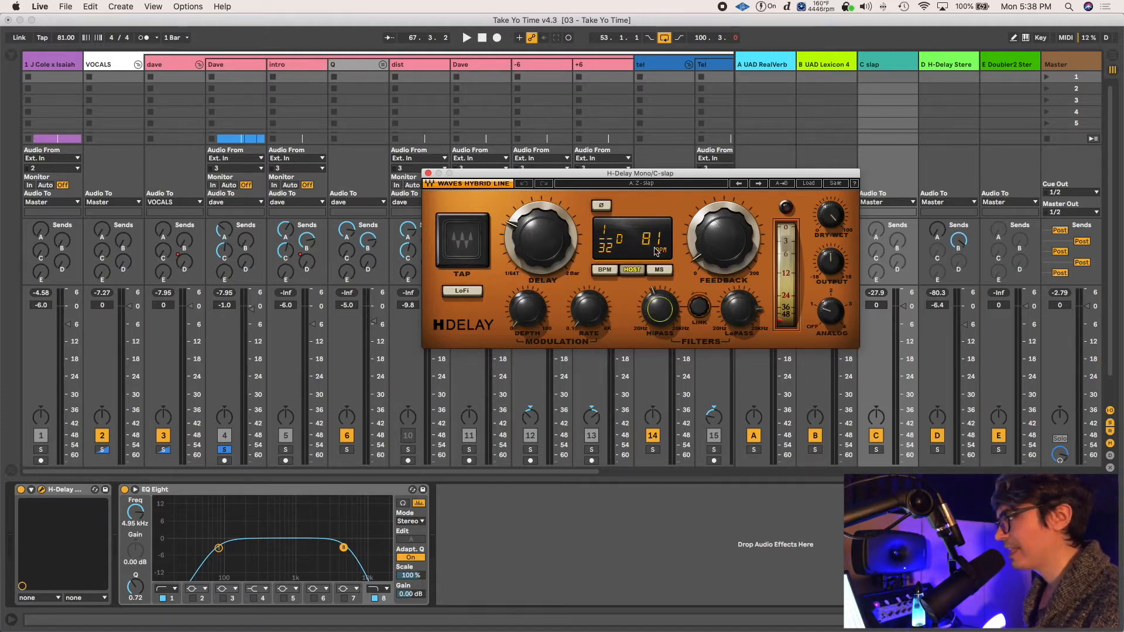
{"action": "left_click", "coordinate": [724, 238]}
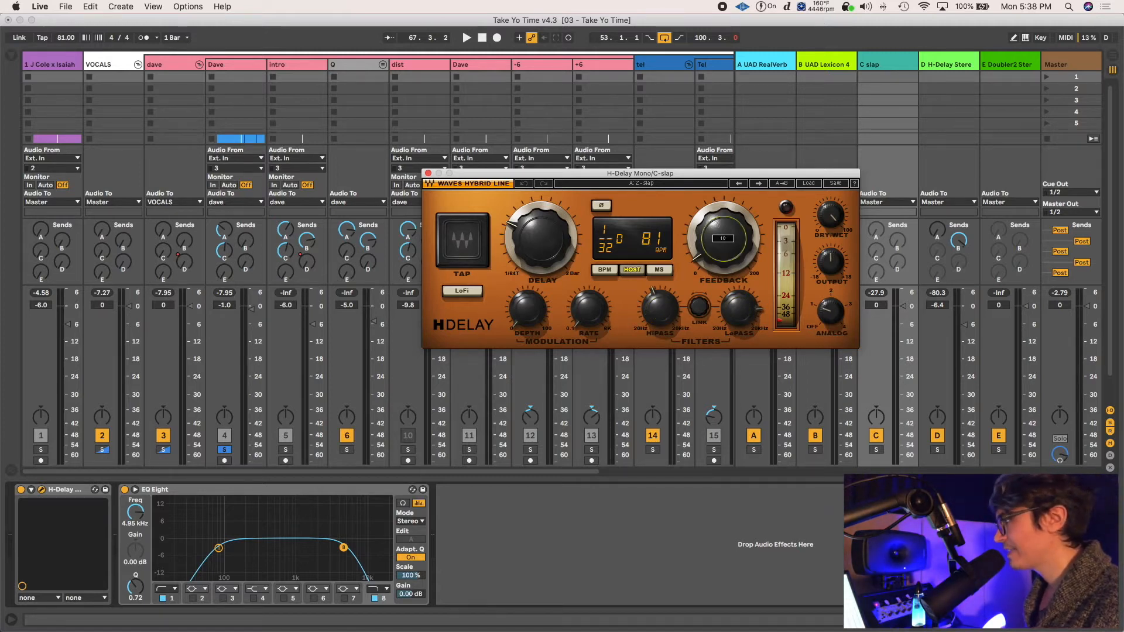
{"action": "left_click", "coordinate": [539, 251]}
{"action": "left_click", "coordinate": [832, 218]}
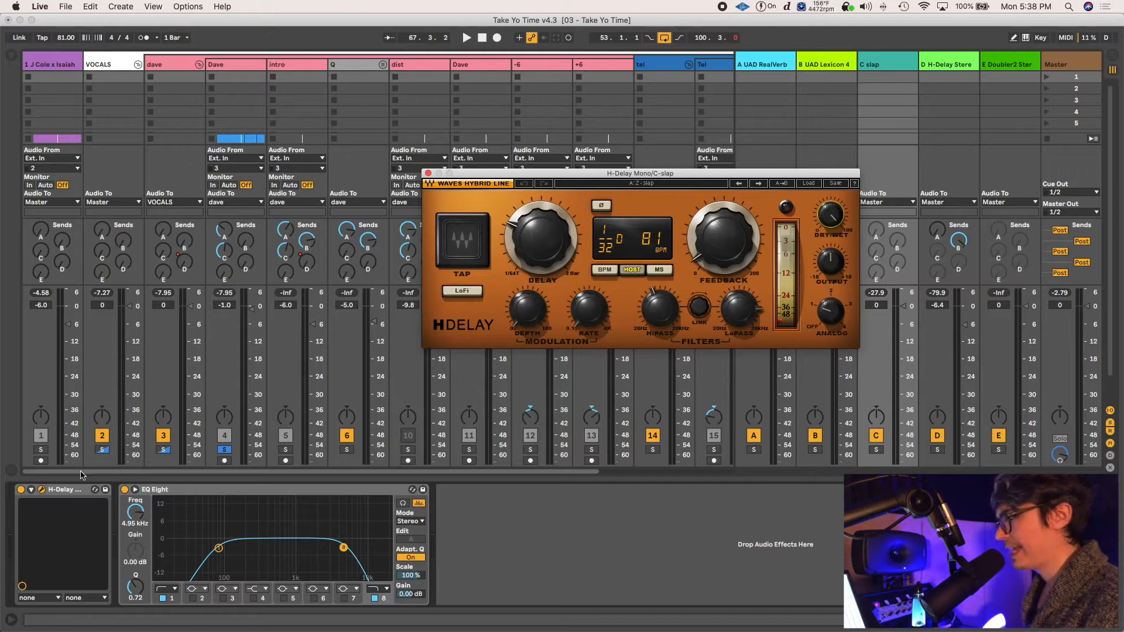
- Delete the H-Delay from the C slap return, search the Audio Effects for "delay" and add Grain Delay after the EQ Eight
{"action": "left_click", "coordinate": [66, 489]}
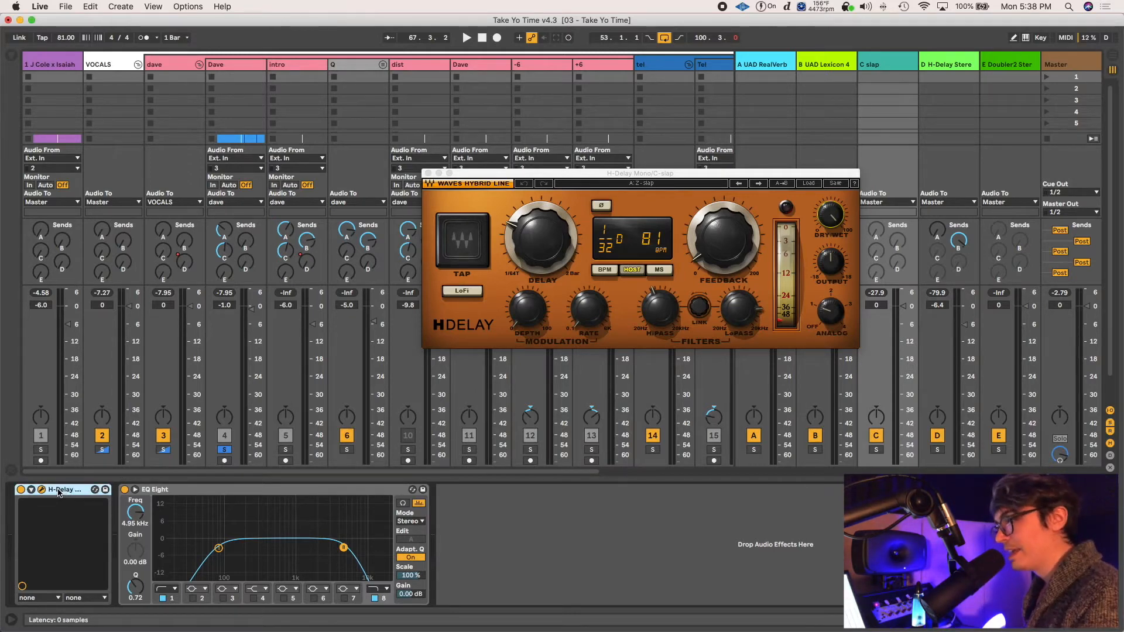
{"action": "key", "text": "BackSpace"}
{"action": "left_click", "coordinate": [13, 55]}
{"action": "left_click", "coordinate": [61, 60]}
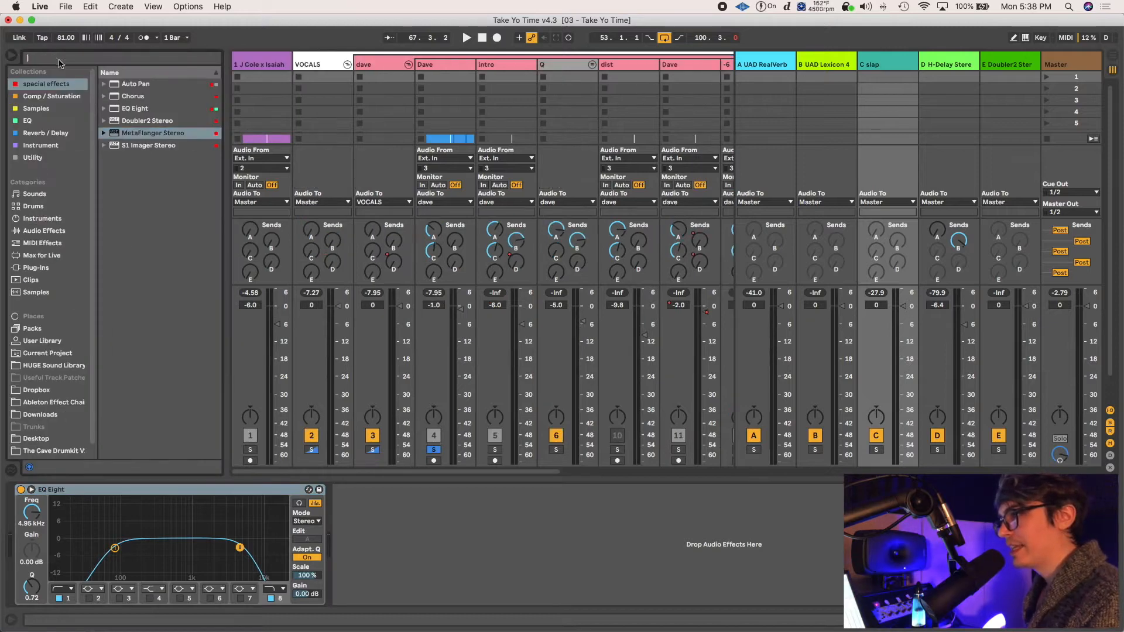
{"action": "type", "text": "delay"}
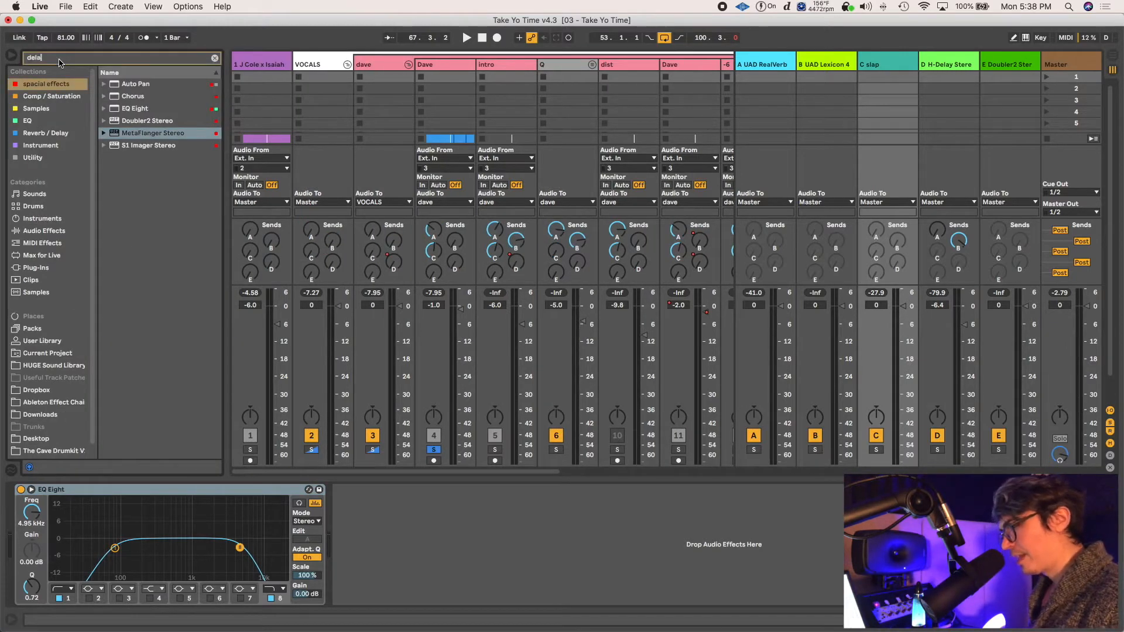
{"action": "left_click", "coordinate": [39, 233]}
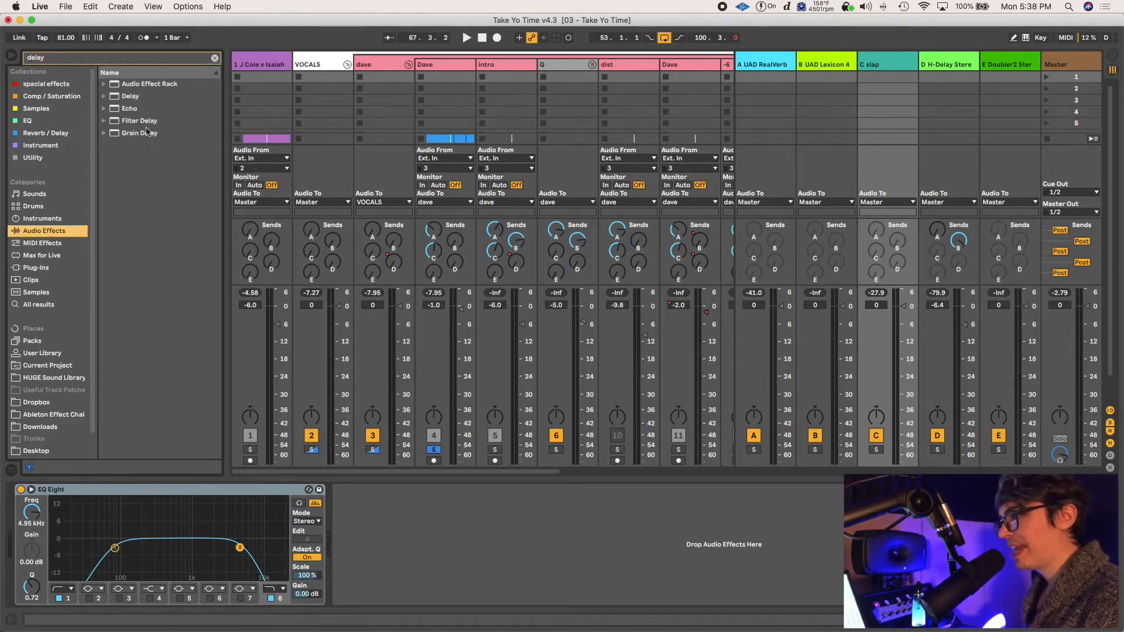
{"action": "left_click_drag", "start_coordinate": [130, 135], "coordinate": [353, 598]}
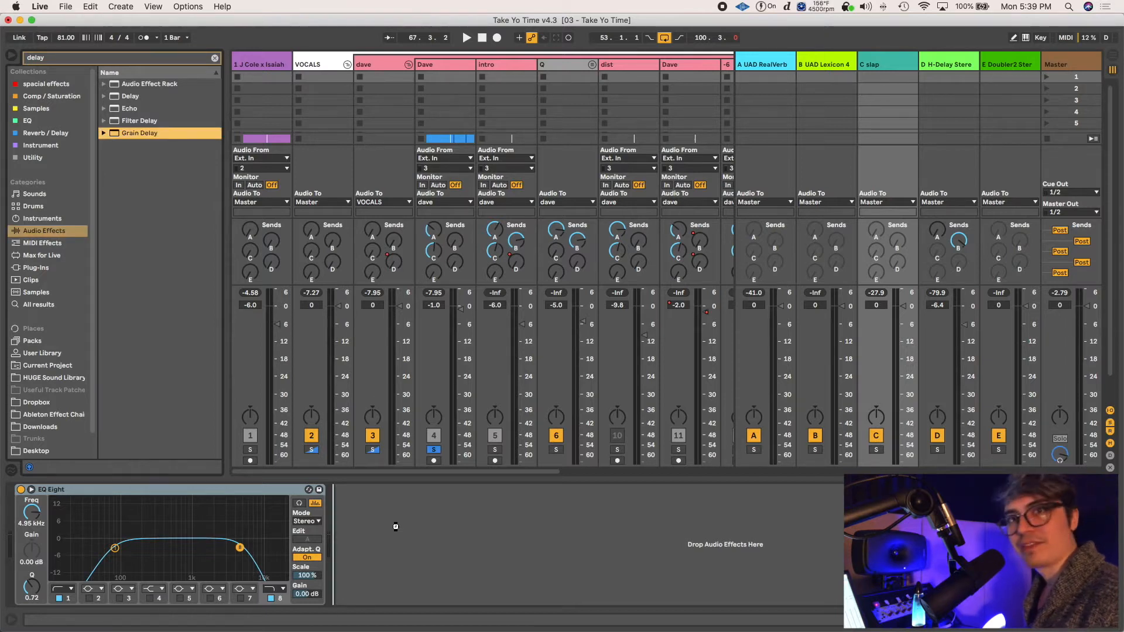
{"action": "left_click_drag", "start_coordinate": [396, 526], "coordinate": [390, 529]}
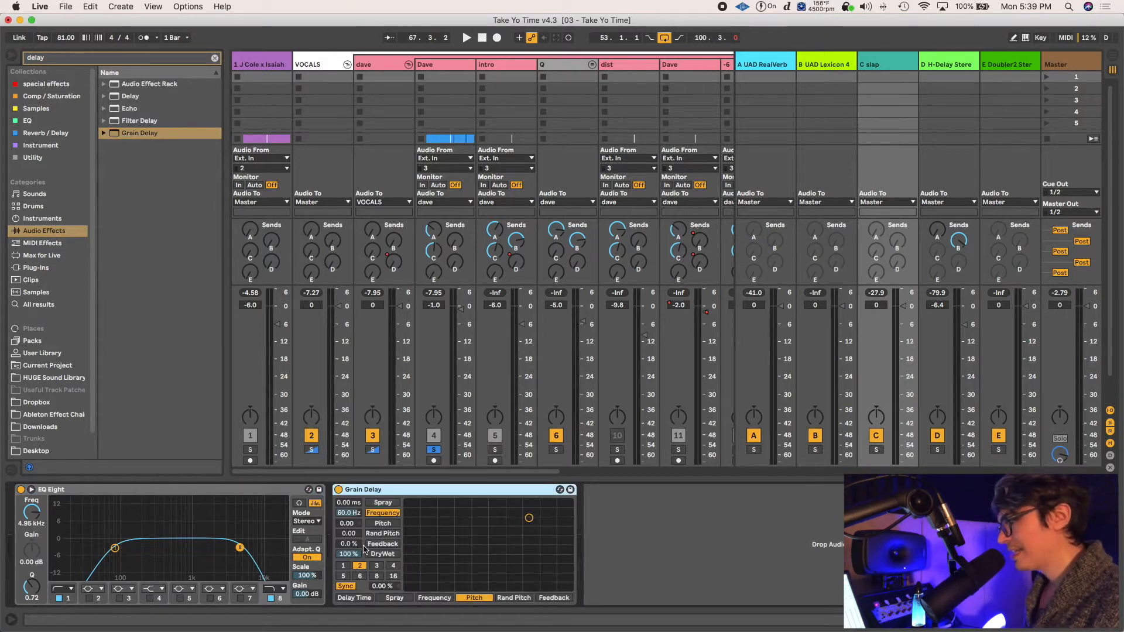
- Set the Grain Delay's synced delay time to 1 and its feedback to 16% while playing the vocal
{"action": "left_click", "coordinate": [345, 566]}
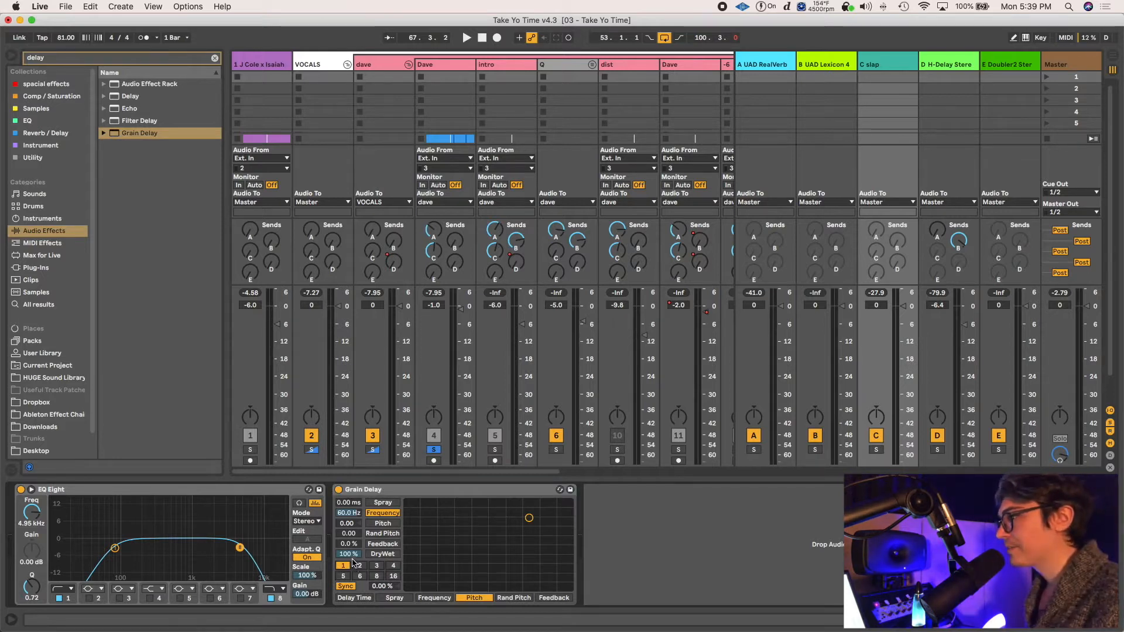
{"action": "key", "text": "space"}
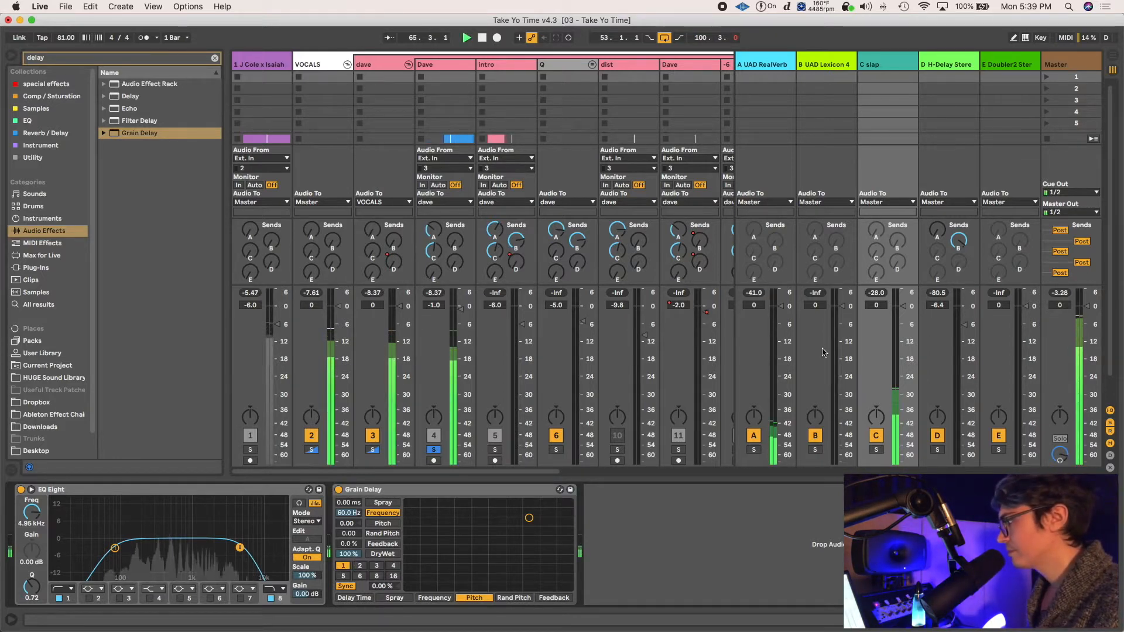
{"action": "mouse_move", "coordinate": [349, 544]}
{"action": "left_mouse_down"}
{"action": "mouse_move", "coordinate": [349, 526]}
{"action": "mouse_move", "coordinate": [349, 542]}
{"action": "left_mouse_up"}
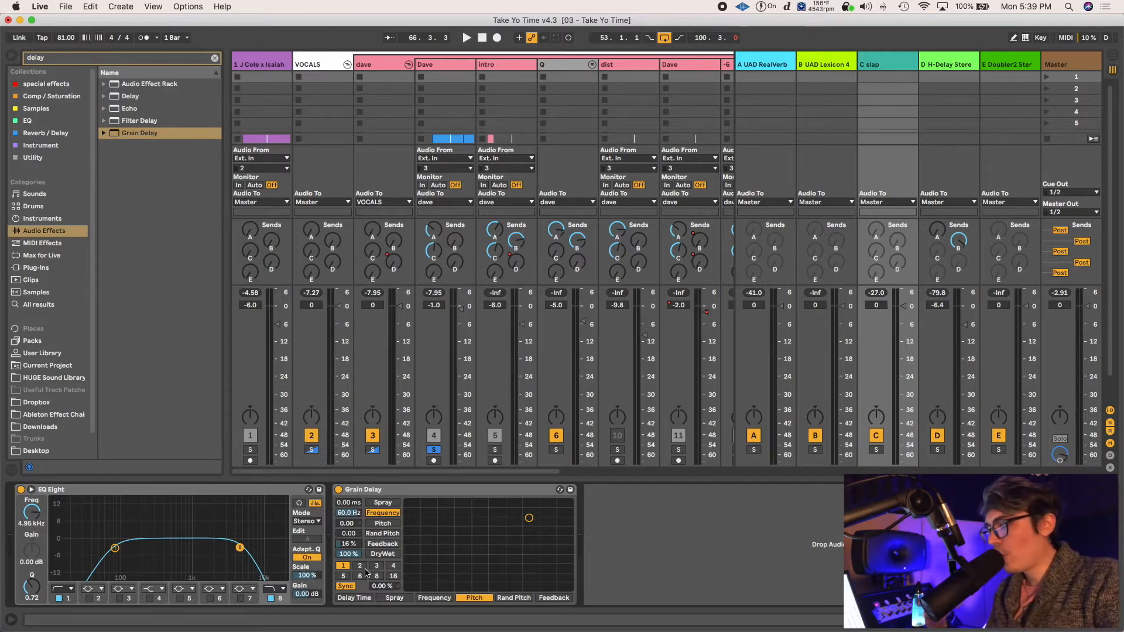
- Turn off the Grain Delay's sync, setting its feedback to 9.6% and delay time to 99.2 ms during vocal playback
{"action": "left_click", "coordinate": [345, 587]}
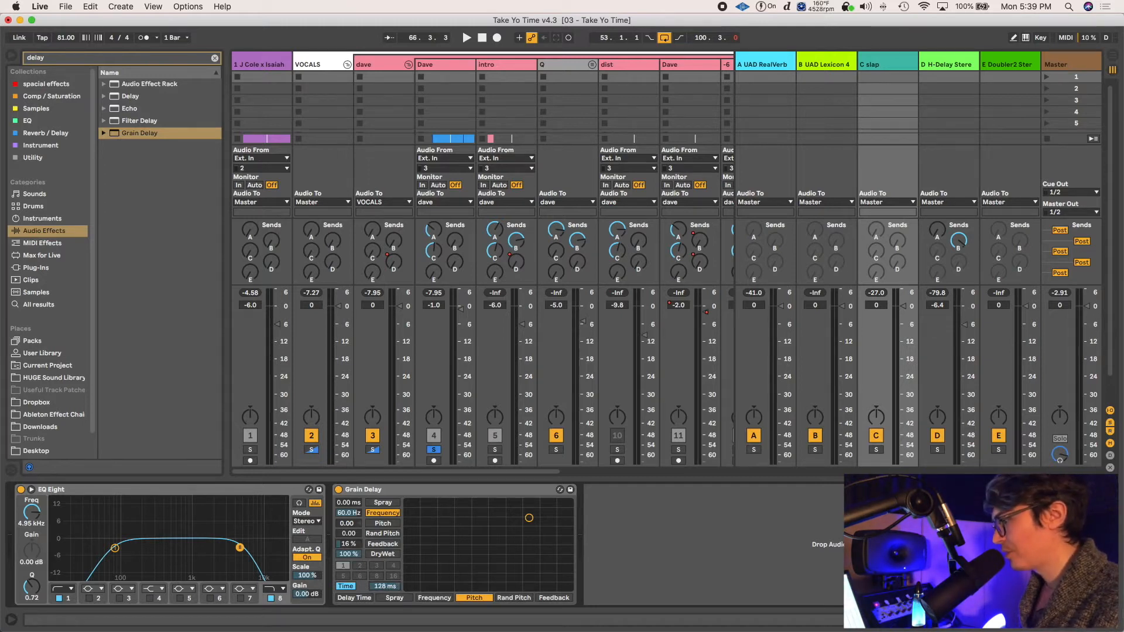
{"action": "left_click", "coordinate": [246, 514]}
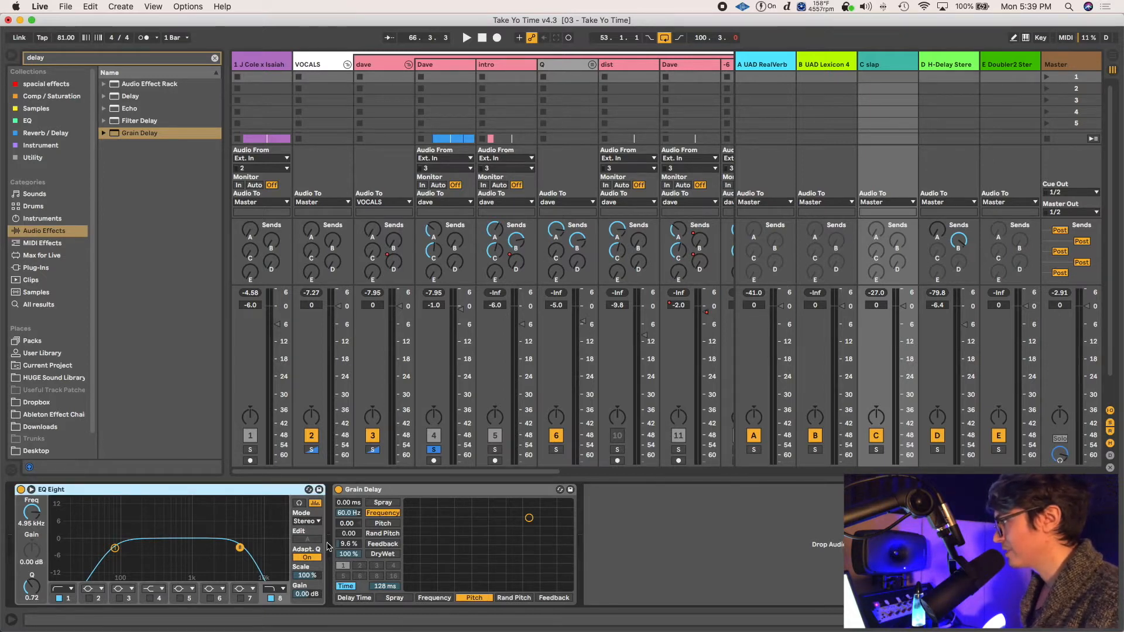
{"action": "key", "text": "space"}
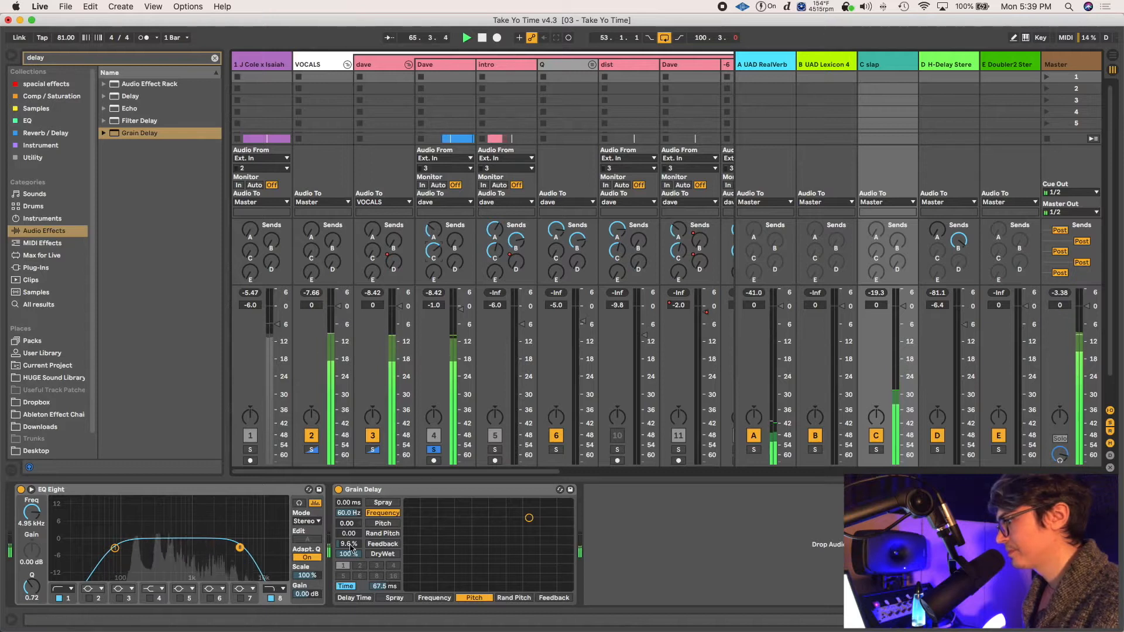
{"action": "left_click_drag", "start_coordinate": [349, 548], "coordinate": [349, 531]}
{"action": "left_click_drag", "start_coordinate": [349, 544], "coordinate": [384, 584]}
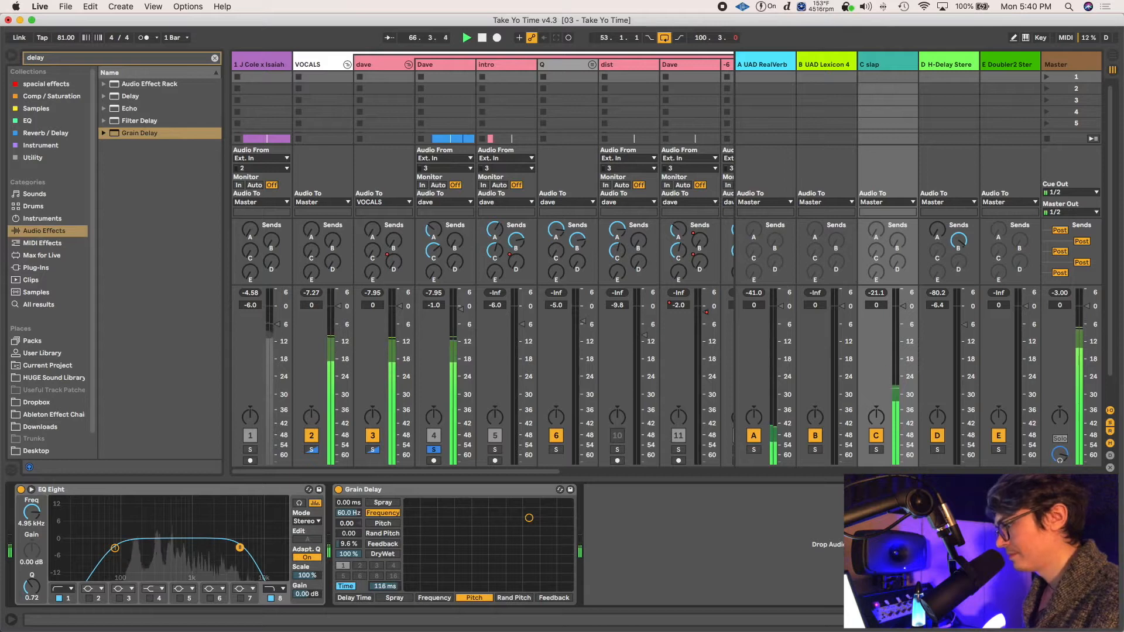
{"action": "left_click_drag", "start_coordinate": [384, 586], "coordinate": [384, 588]}
- Balance the unsoloed track 4 vocal's C send in the full mix and raise the slap EQ's high-cut to 14.7 kHz
{"action": "left_click", "coordinate": [436, 450]}
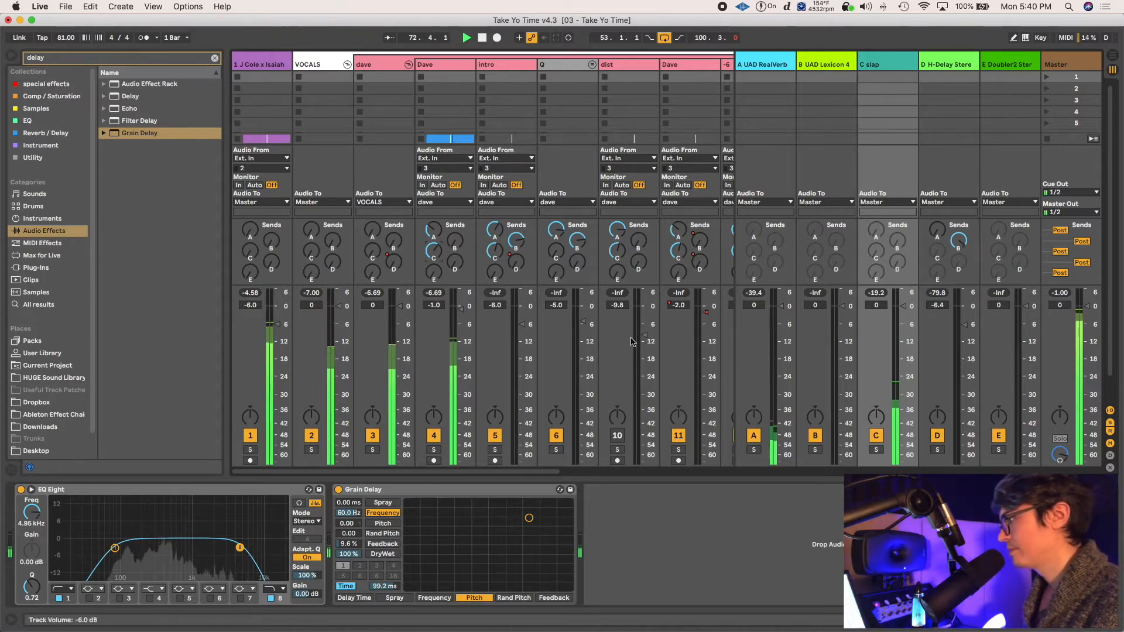
{"action": "left_click_drag", "start_coordinate": [434, 260], "coordinate": [433, 268]}
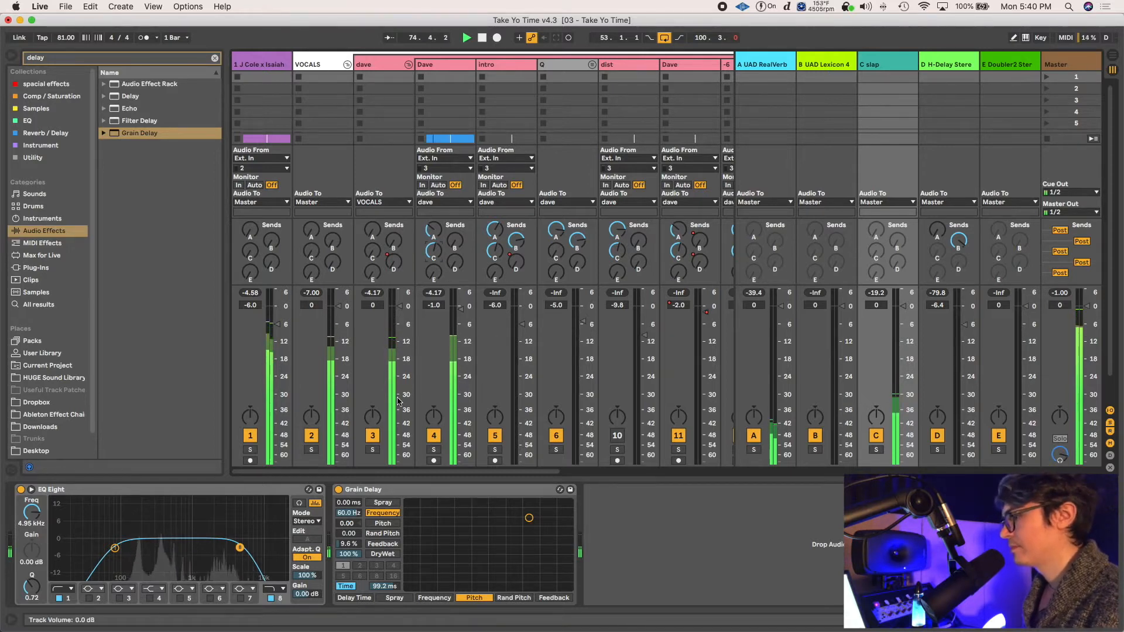
{"action": "left_click_drag", "start_coordinate": [240, 547], "coordinate": [272, 547]}
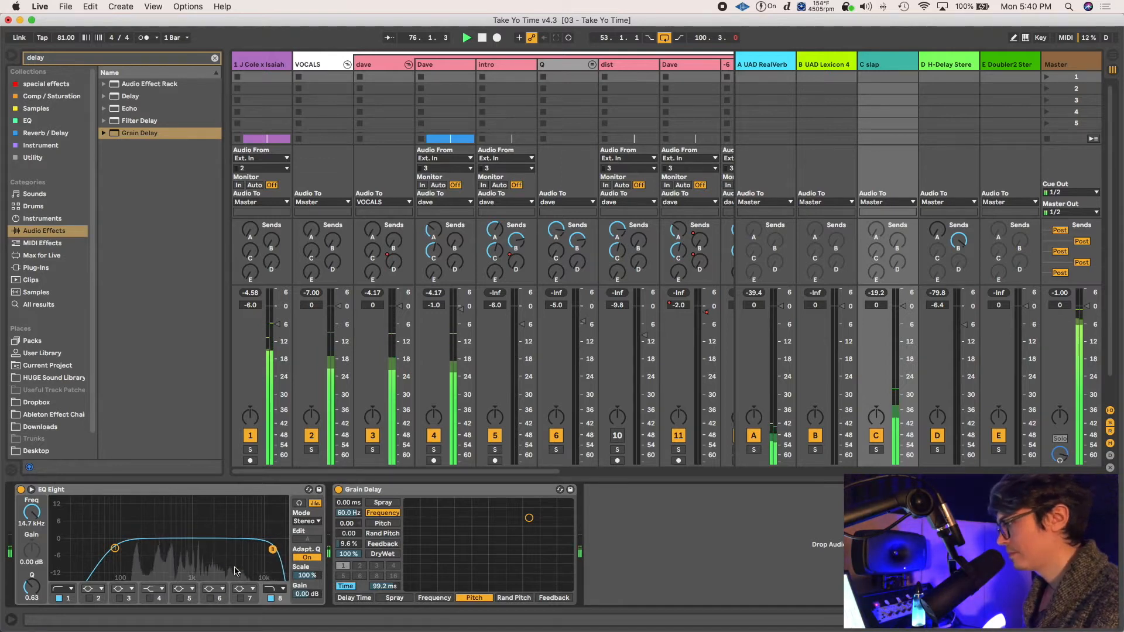
- Try a band 4 high-shelf boost of about 6.57 dB near 3 kHz on the slap EQ, stop playback and disable the band
{"action": "left_click", "coordinate": [151, 599]}
{"action": "left_click_drag", "start_coordinate": [241, 538], "coordinate": [224, 521]}
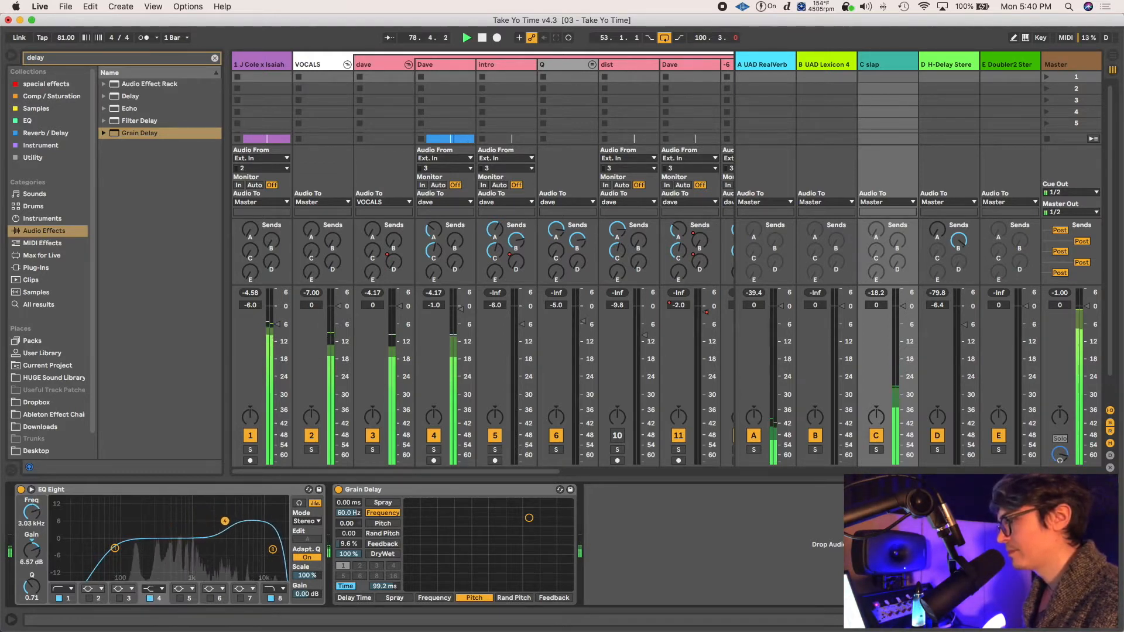
{"action": "key", "text": "space"}
{"action": "left_click", "coordinate": [150, 599]}
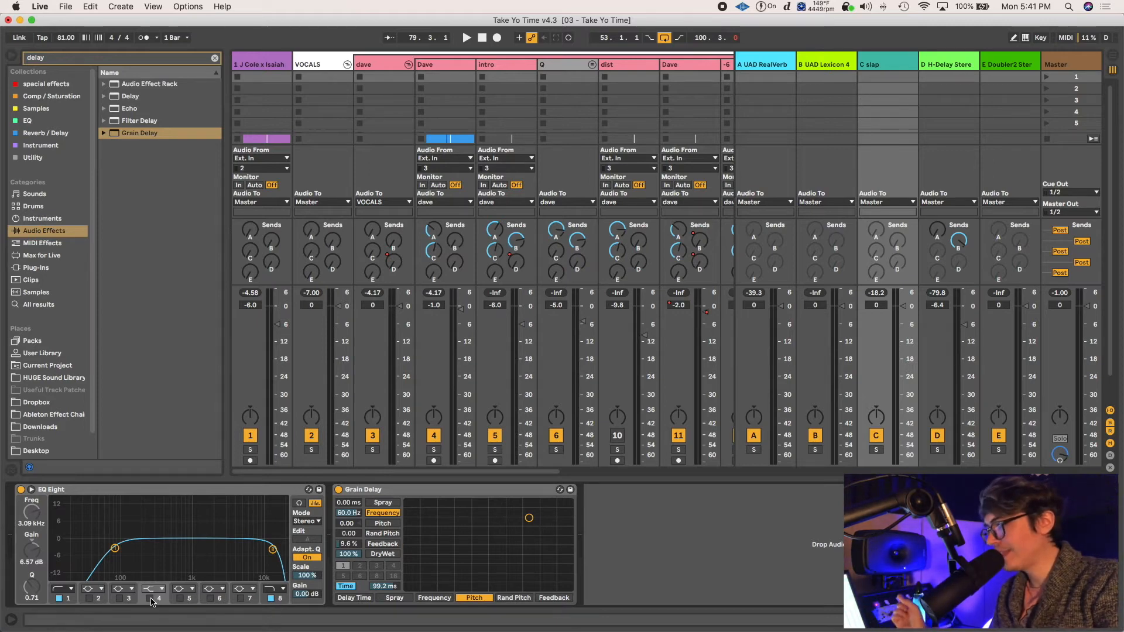
- Switch to the Arrangement view, play the lead vocal briefly from bar 65 and look over the vocal tracks below it
{"action": "key", "text": "Tab"}
{"action": "left_click", "coordinate": [348, 234]}
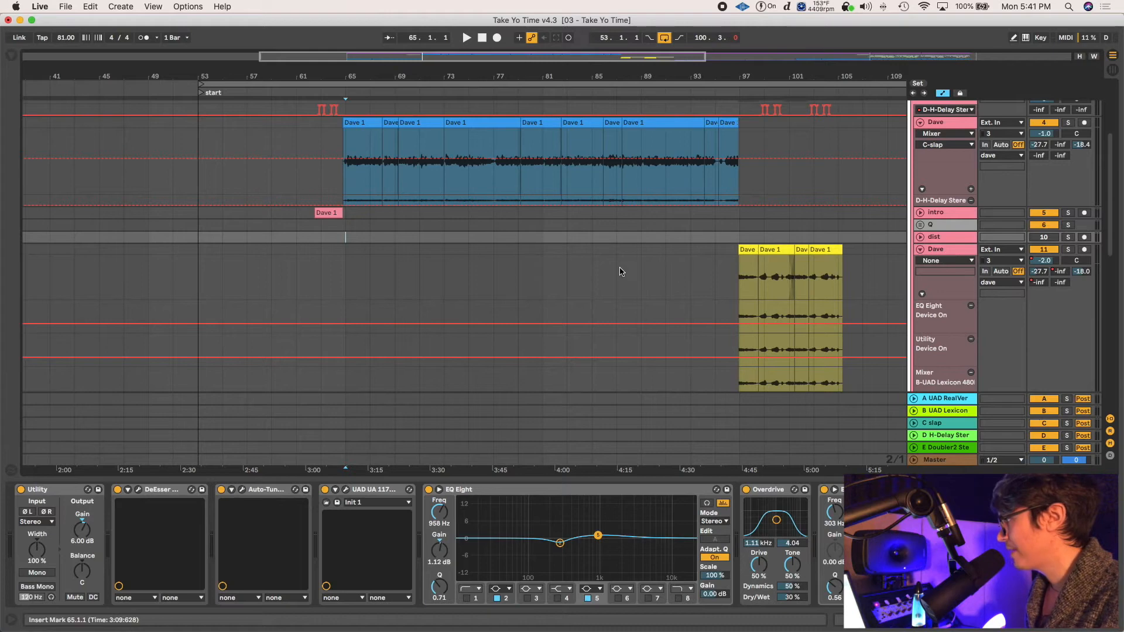
{"action": "key", "text": "space"}
{"action": "key", "text": "minus"}
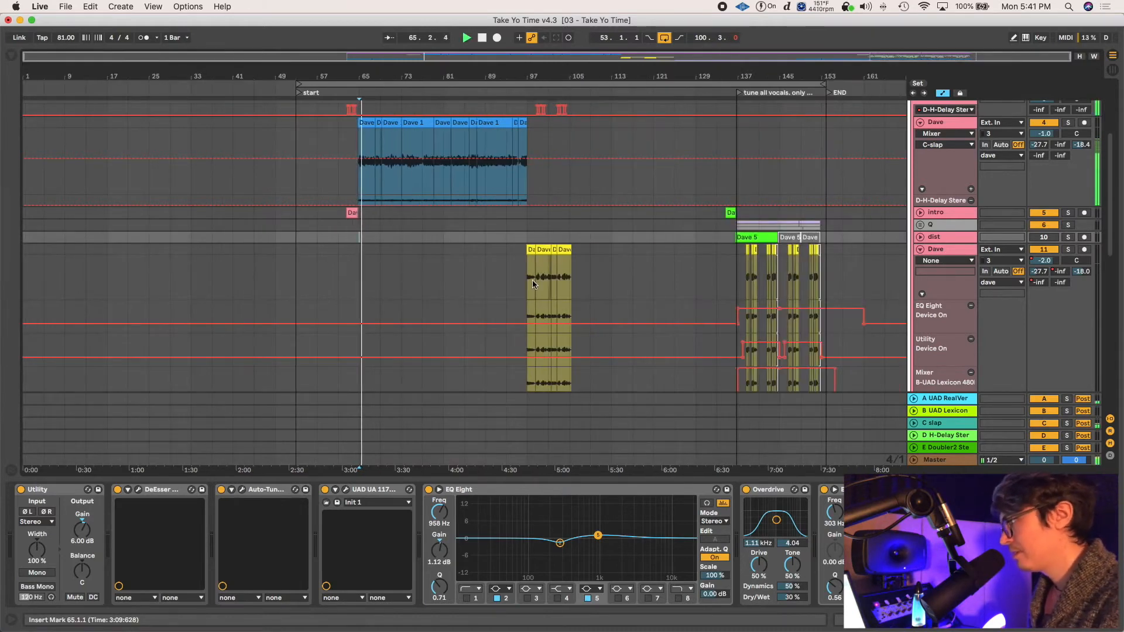
{"action": "scroll", "coordinate": [588, 264], "scroll_direction": "down", "scroll_amount": 4}
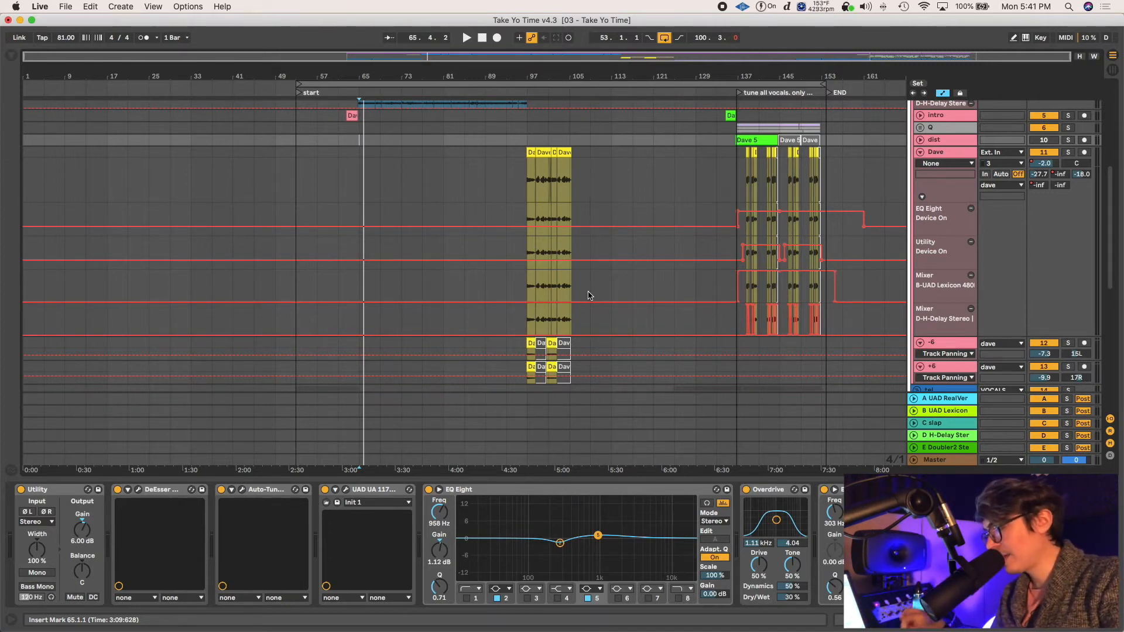
{"action": "left_click", "coordinate": [358, 158]}
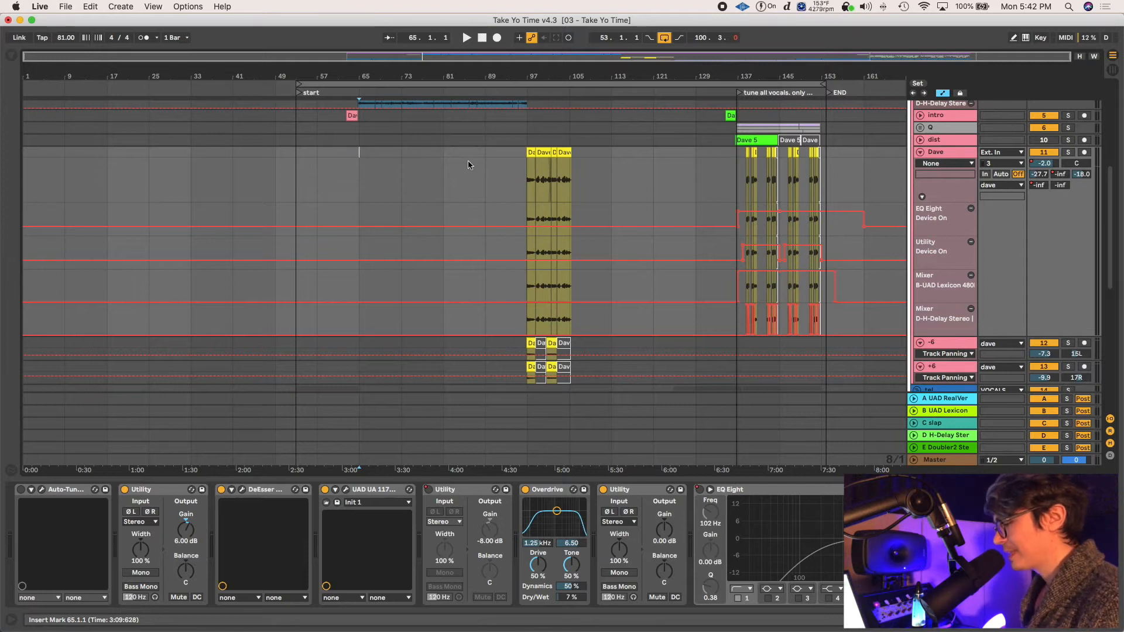
{"action": "left_click", "coordinate": [444, 153]}
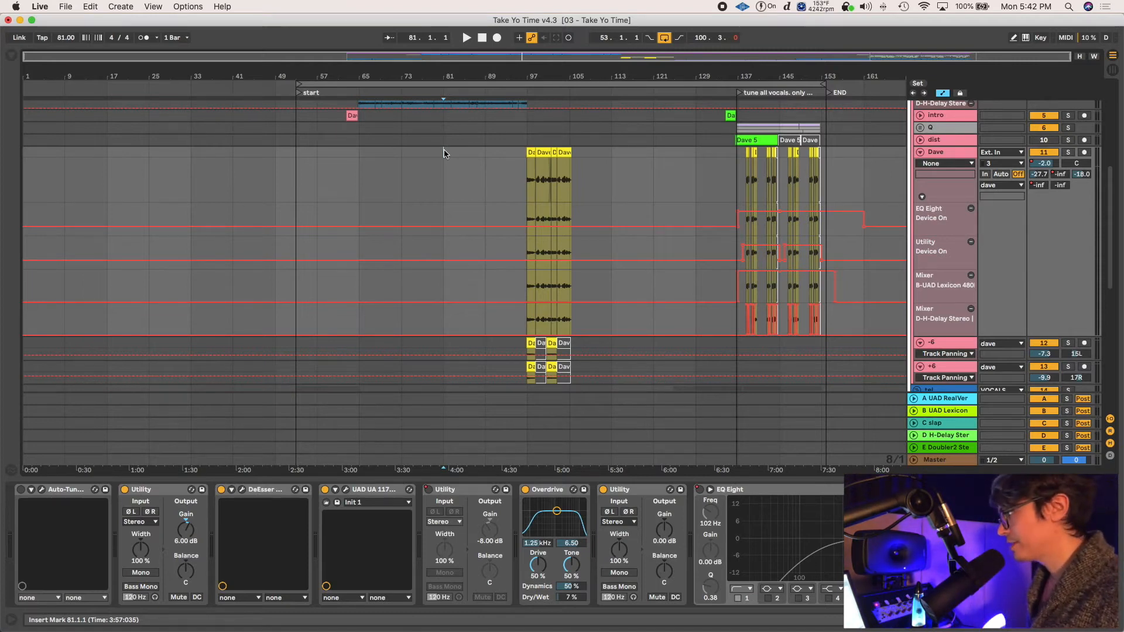
- Locate the Juice vocal in the arrangement and examine its clips and D H-Delay send automation between bars 105 and 137
{"action": "scroll", "coordinate": [725, 253], "scroll_direction": "down", "scroll_amount": 10}
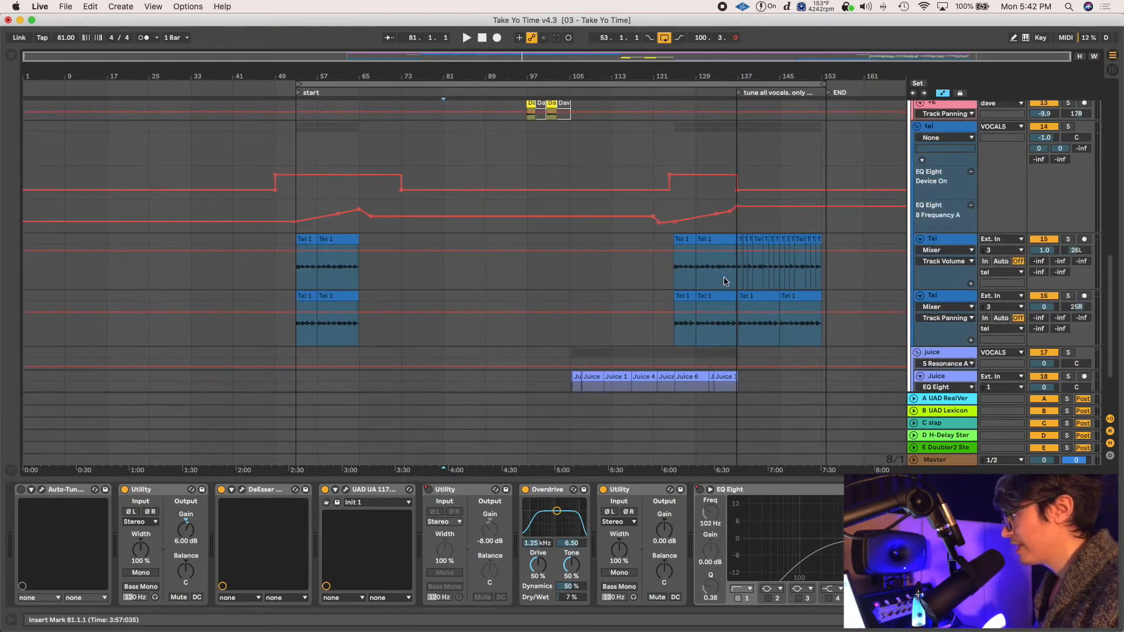
{"action": "left_click", "coordinate": [637, 294]}
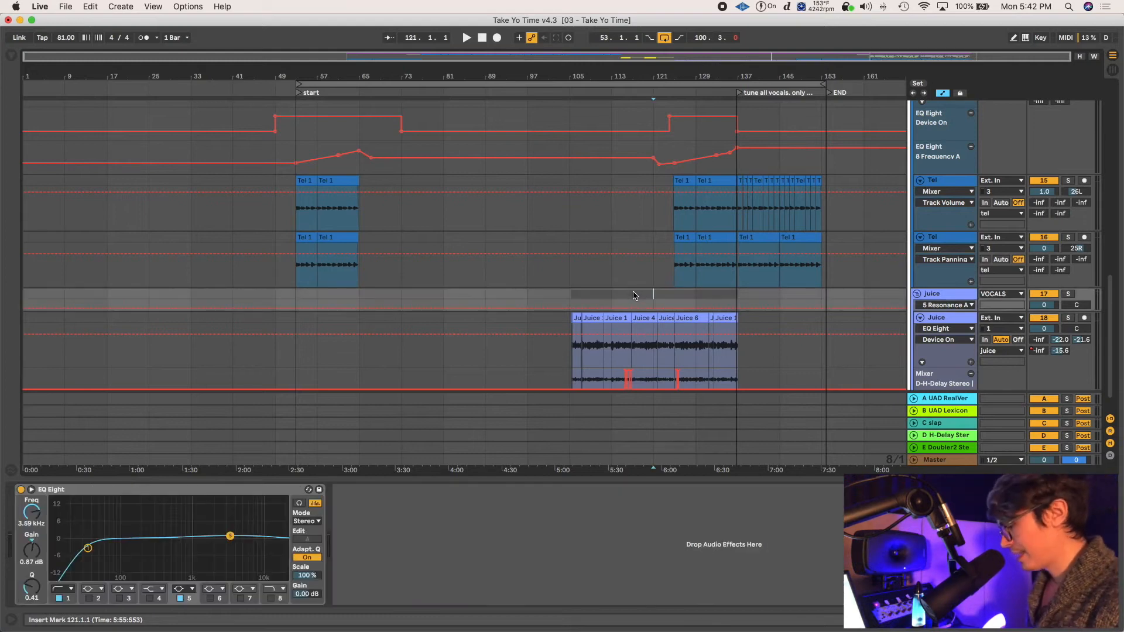
{"action": "scroll", "coordinate": [634, 295], "scroll_direction": "up", "scroll_amount": 5}
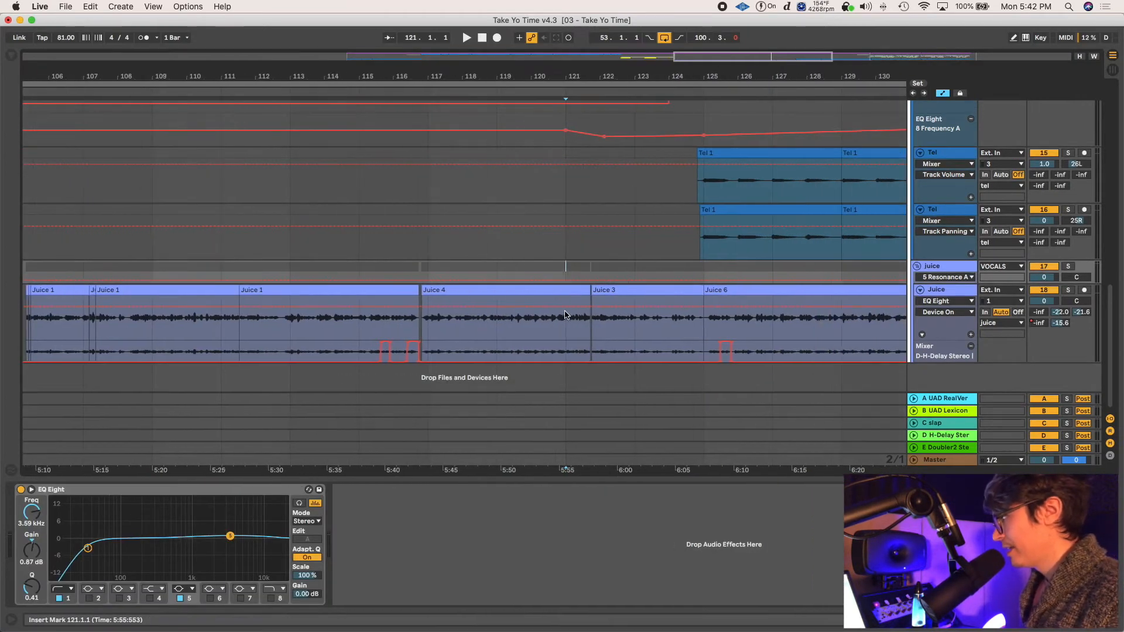
{"action": "scroll", "coordinate": [565, 315], "scroll_direction": "right", "scroll_amount": 3}
{"action": "left_click", "coordinate": [637, 325]}
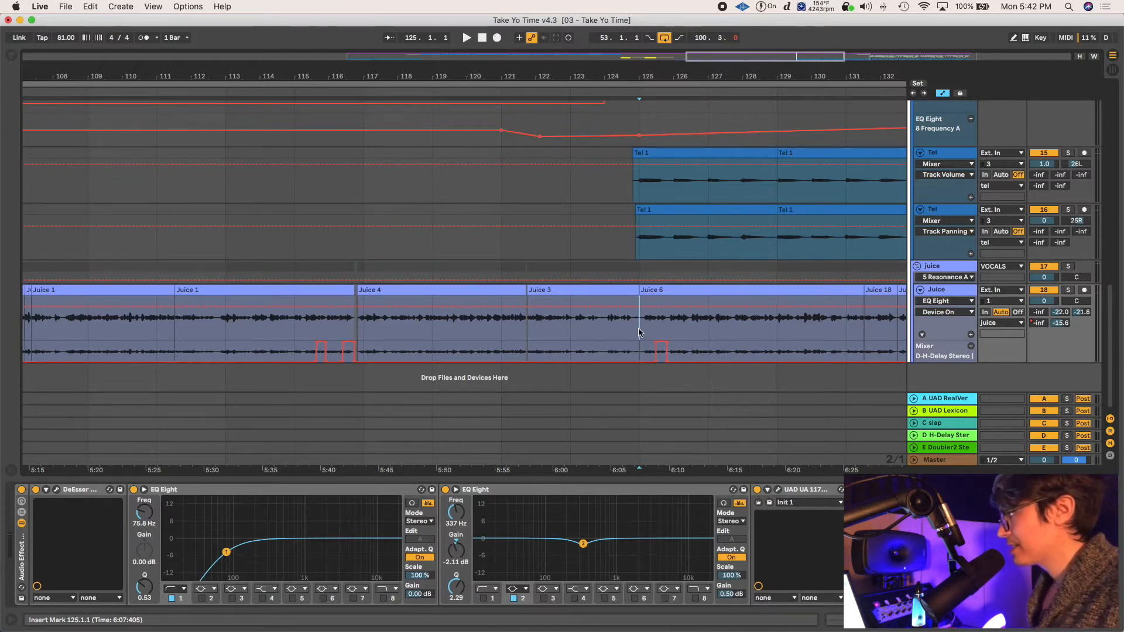
{"action": "left_click", "coordinate": [329, 348]}
{"action": "left_click", "coordinate": [256, 326]}
{"action": "key", "text": "w"}
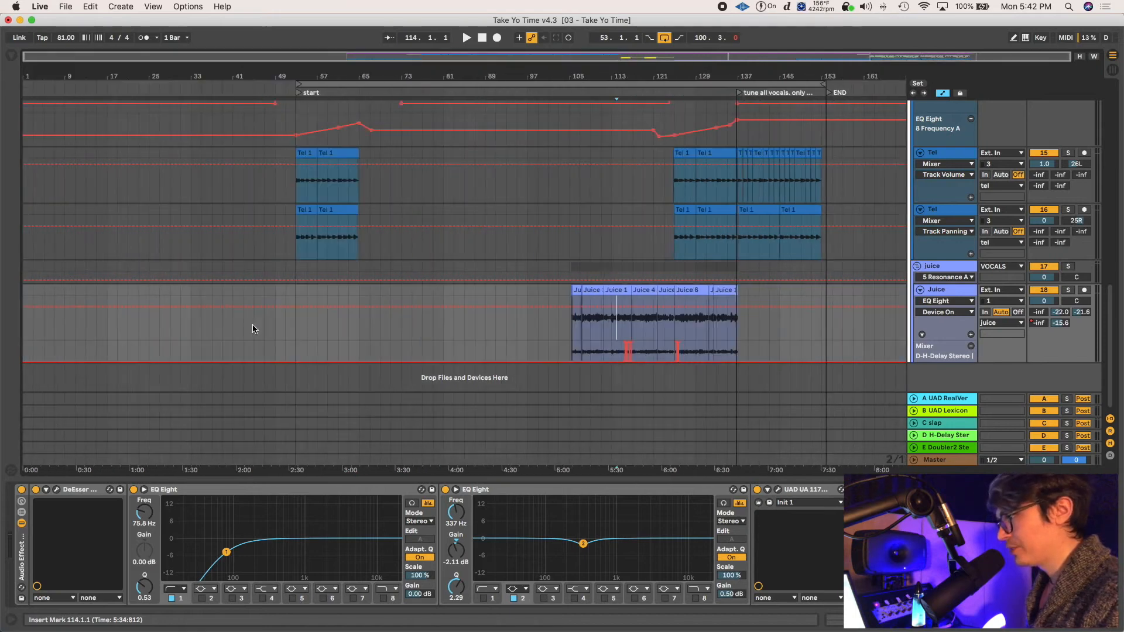
{"action": "left_click", "coordinate": [648, 328]}
{"action": "key", "text": "plus"}
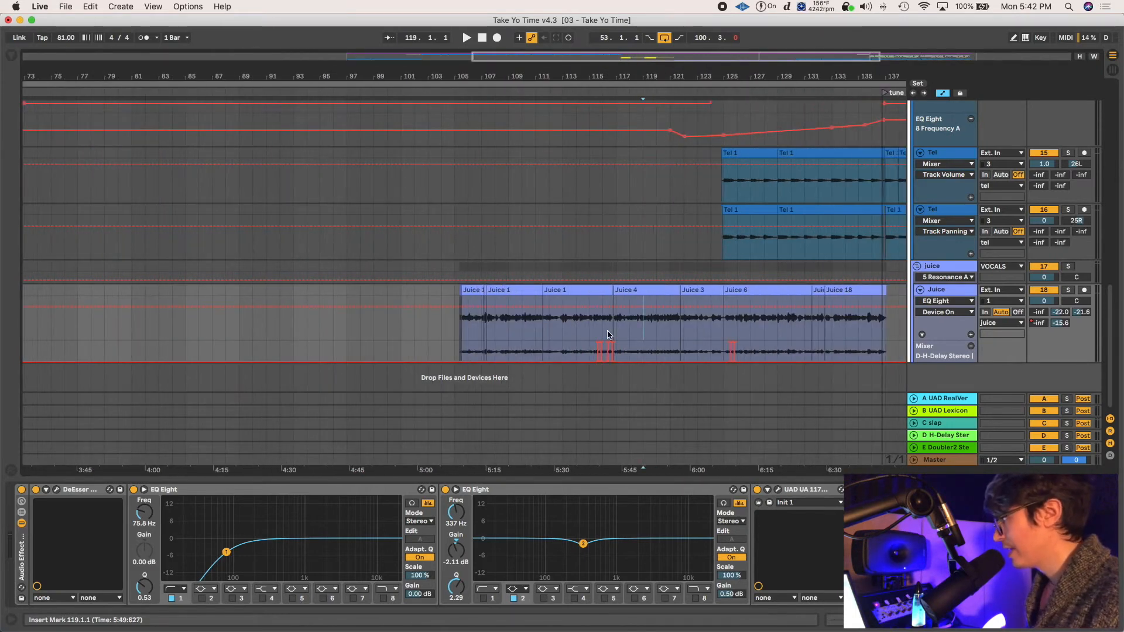
- Play the Juice vocal from bar 113 and enlarge its D H-Delay send automation lane
{"action": "left_click", "coordinate": [534, 328]}
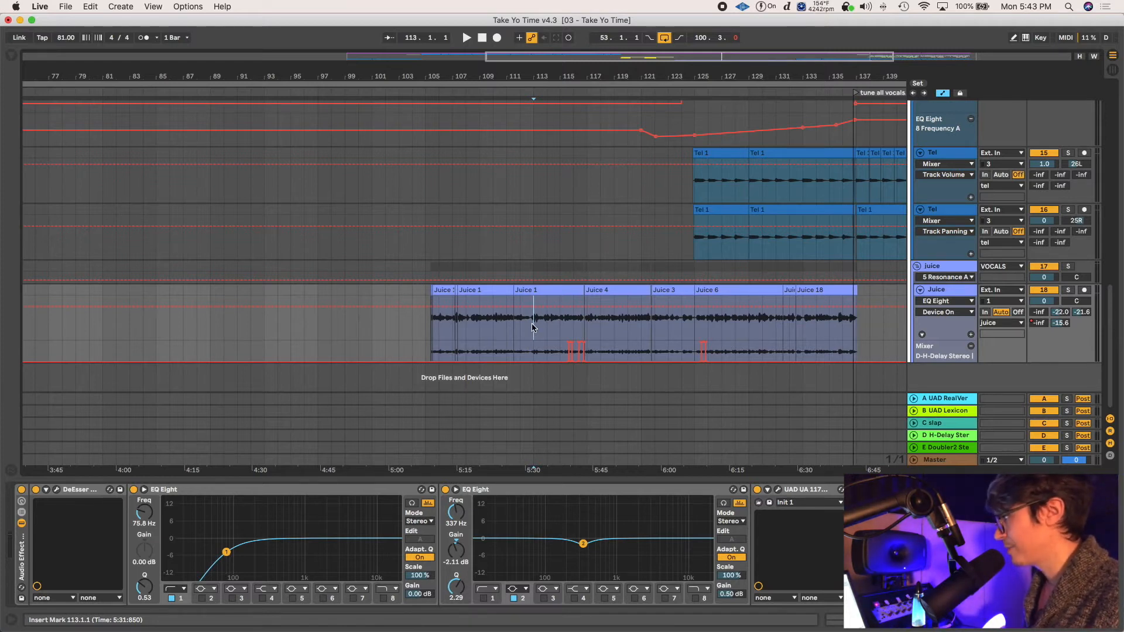
{"action": "key", "text": "space"}
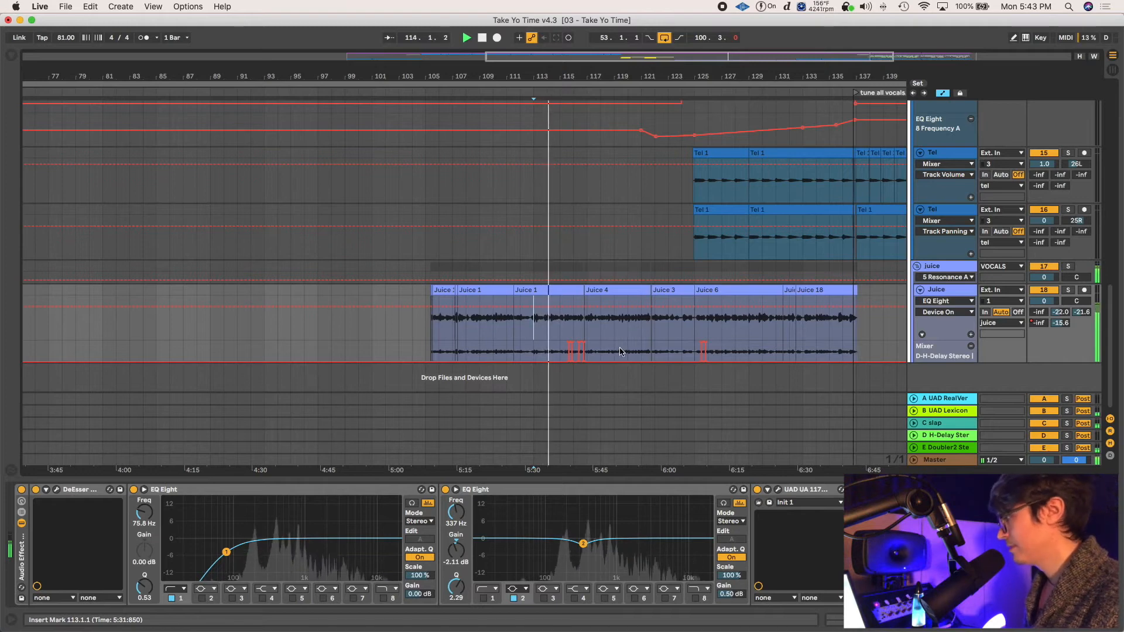
{"action": "key", "text": "plus"}
{"action": "key", "text": "plus"}
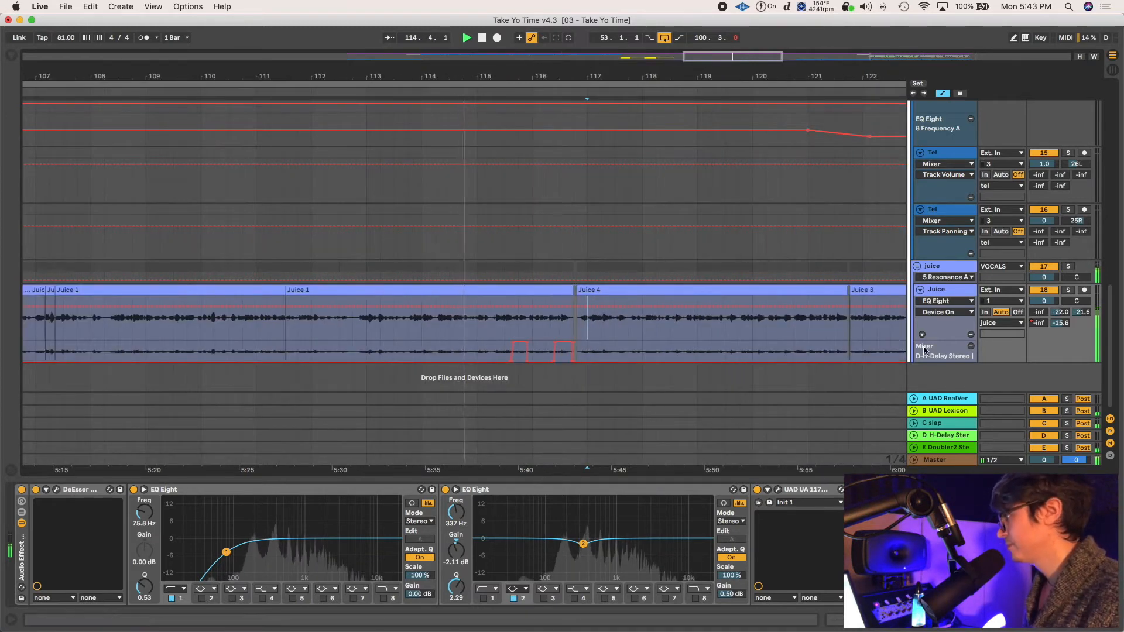
{"action": "left_click_drag", "start_coordinate": [940, 363], "coordinate": [939, 396]}
{"action": "scroll", "coordinate": [935, 354], "scroll_direction": "down", "scroll_amount": 2}
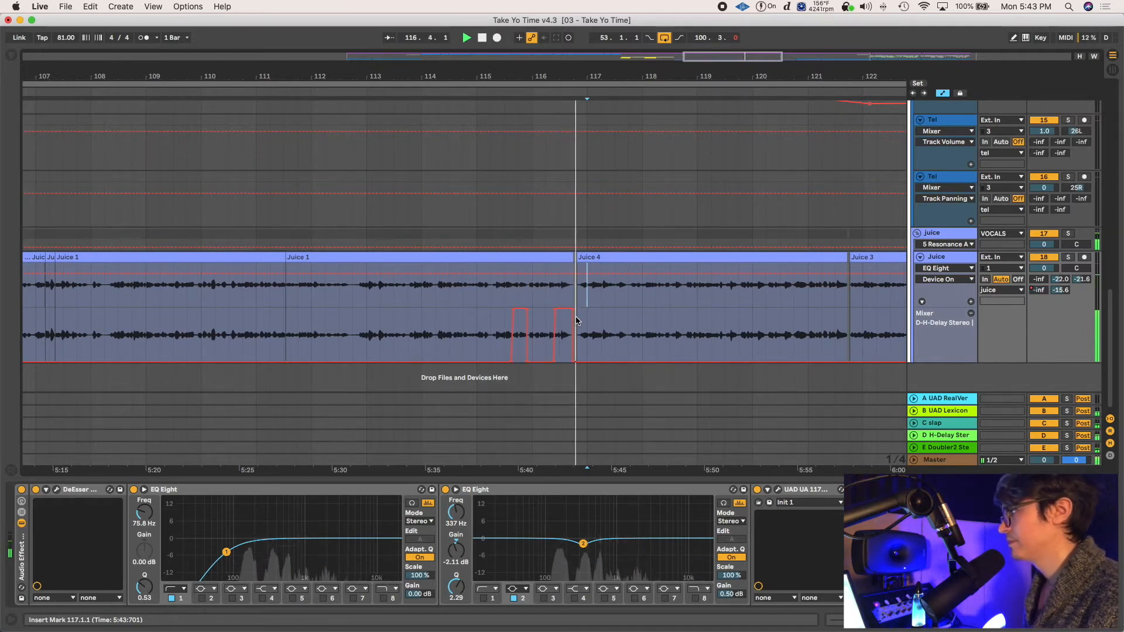
{"action": "key", "text": "space"}
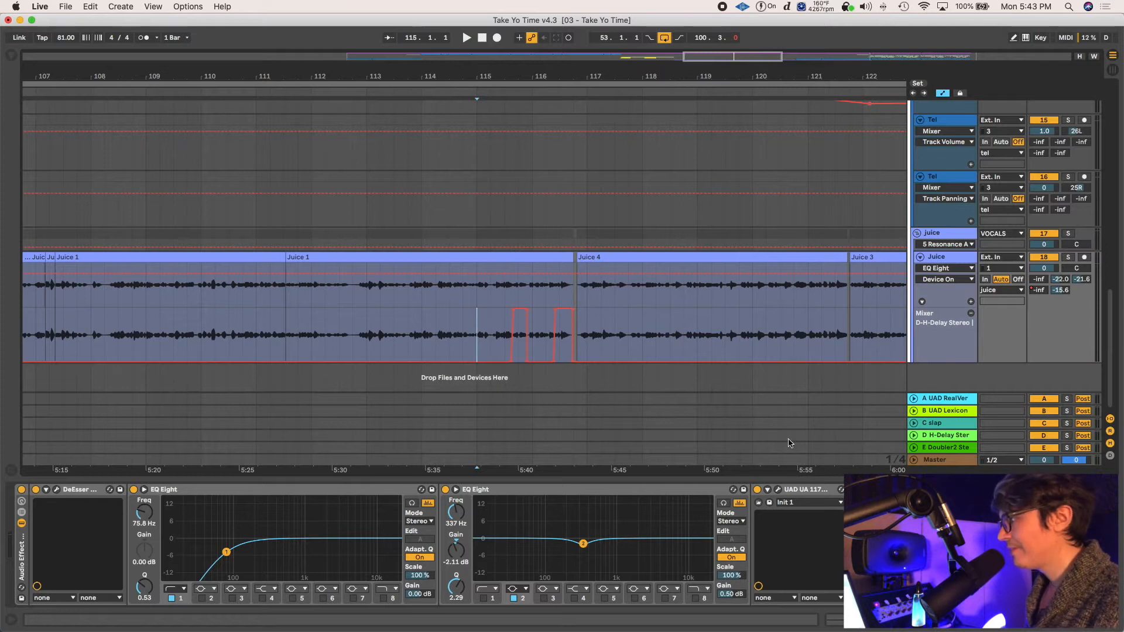
- Play the automated H-Delay throw on the Juice vocal from bar 116 and solo its track
{"action": "left_click_drag", "start_coordinate": [534, 325], "coordinate": [627, 327]}
{"action": "left_click", "coordinate": [537, 328]}
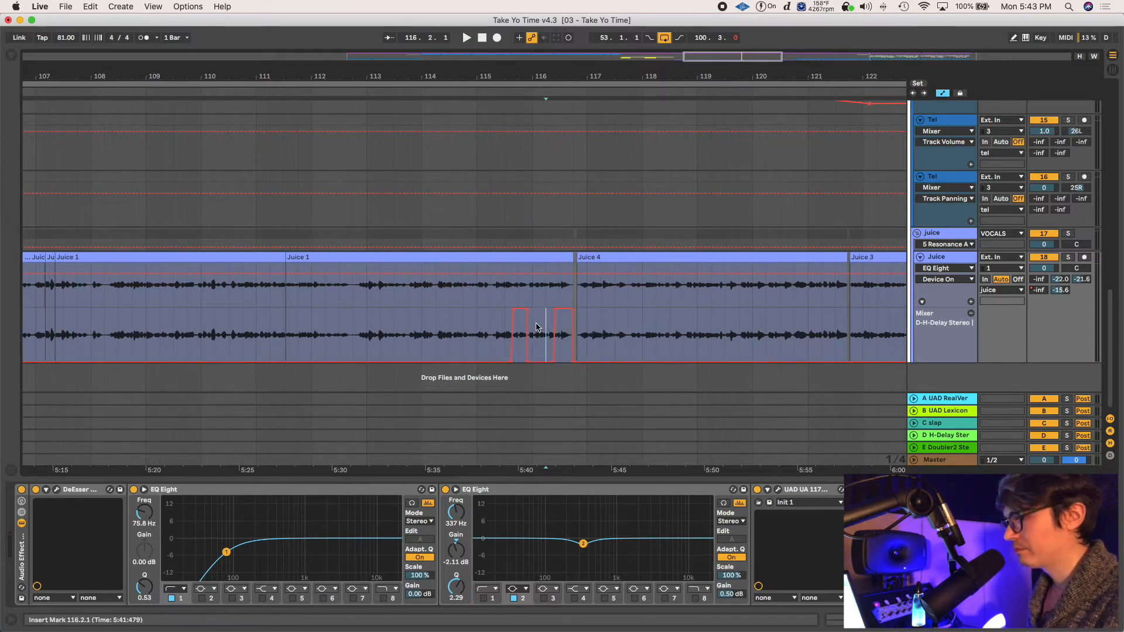
{"action": "left_click", "coordinate": [534, 327]}
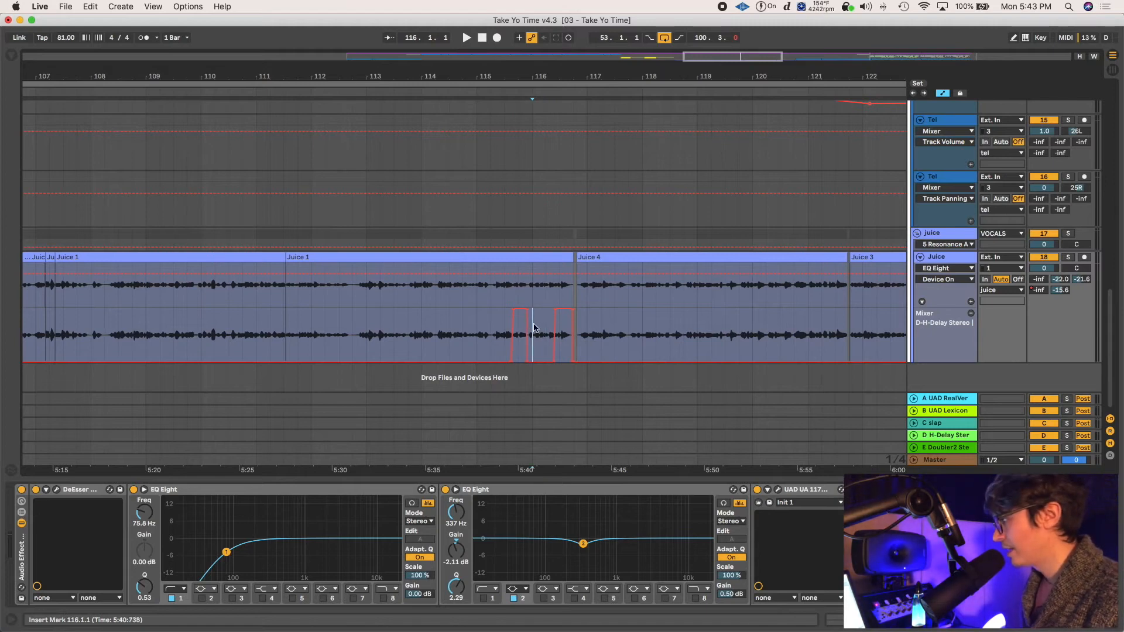
{"action": "key", "text": "space"}
{"action": "left_click", "coordinate": [1067, 258]}
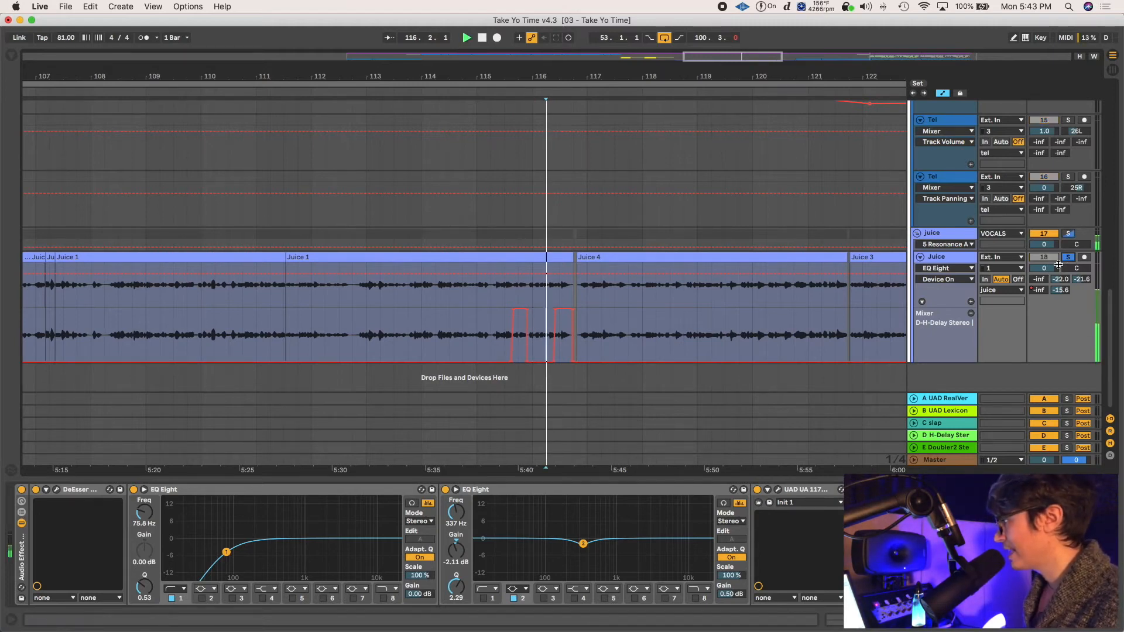
- Show the D H-Delay return's device chain in the Session view and audition the soloed vocal through it
{"action": "key", "text": "Tab"}
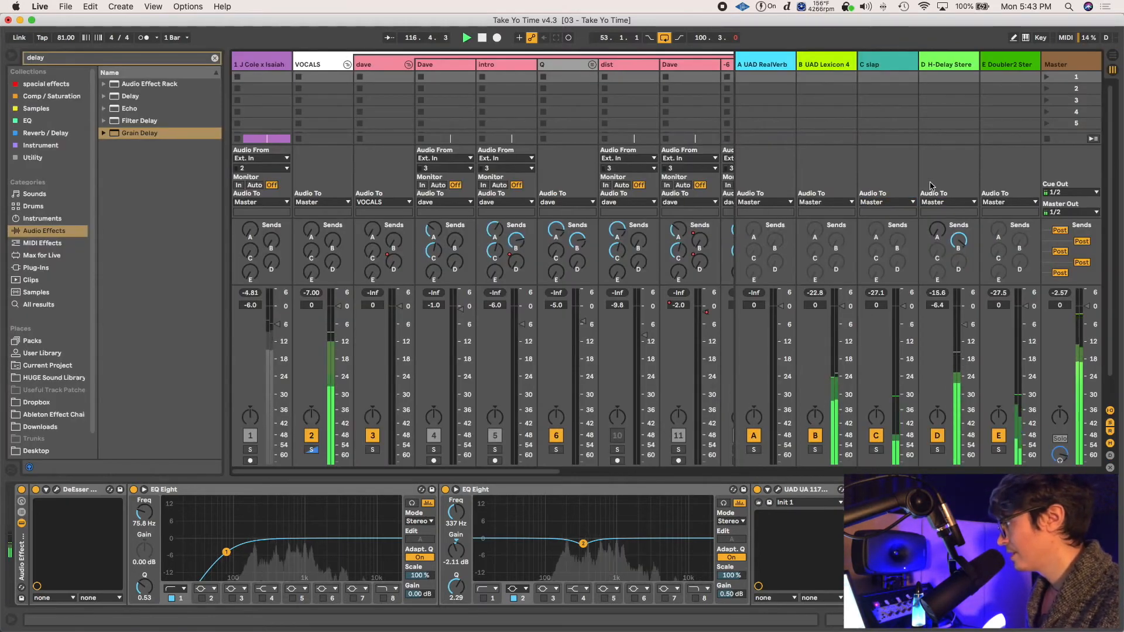
{"action": "left_click", "coordinate": [939, 65]}
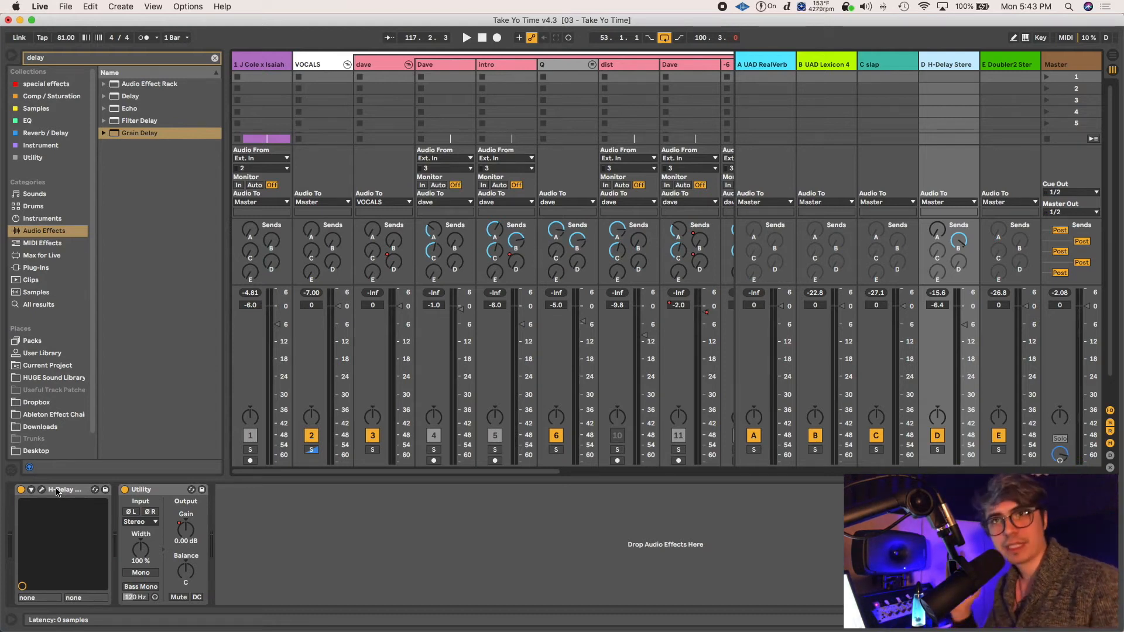
{"action": "key", "text": "space"}
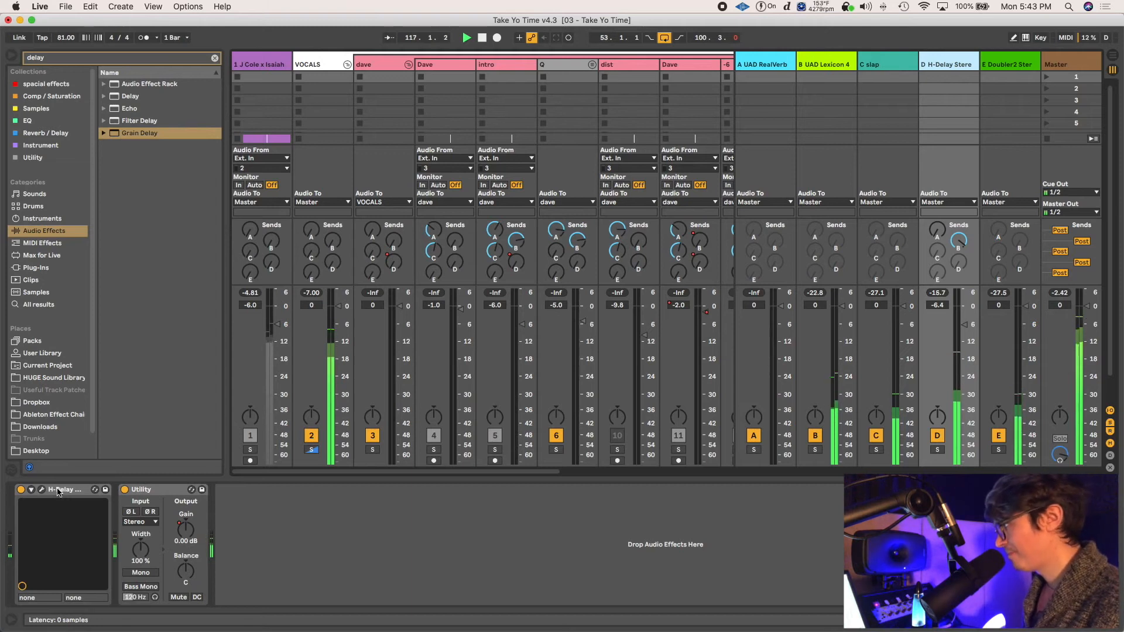
{"action": "key", "text": "space"}
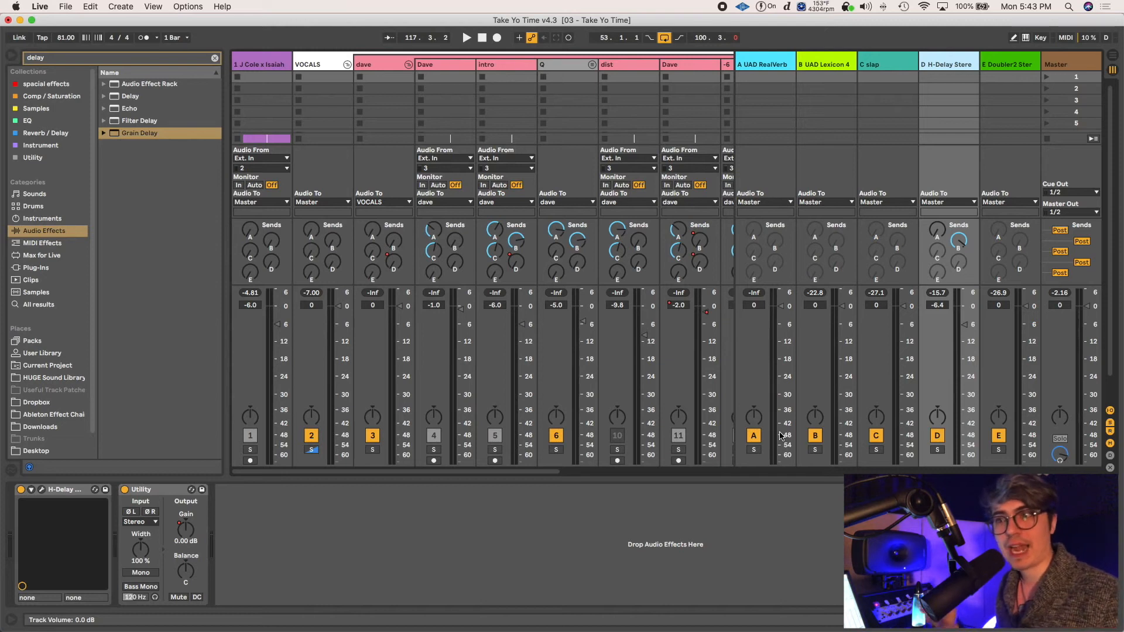
- Replace the H-Delay on return D with the stock Grain Delay and Delay effects, placed after the Utility
{"action": "key", "text": "Delete"}
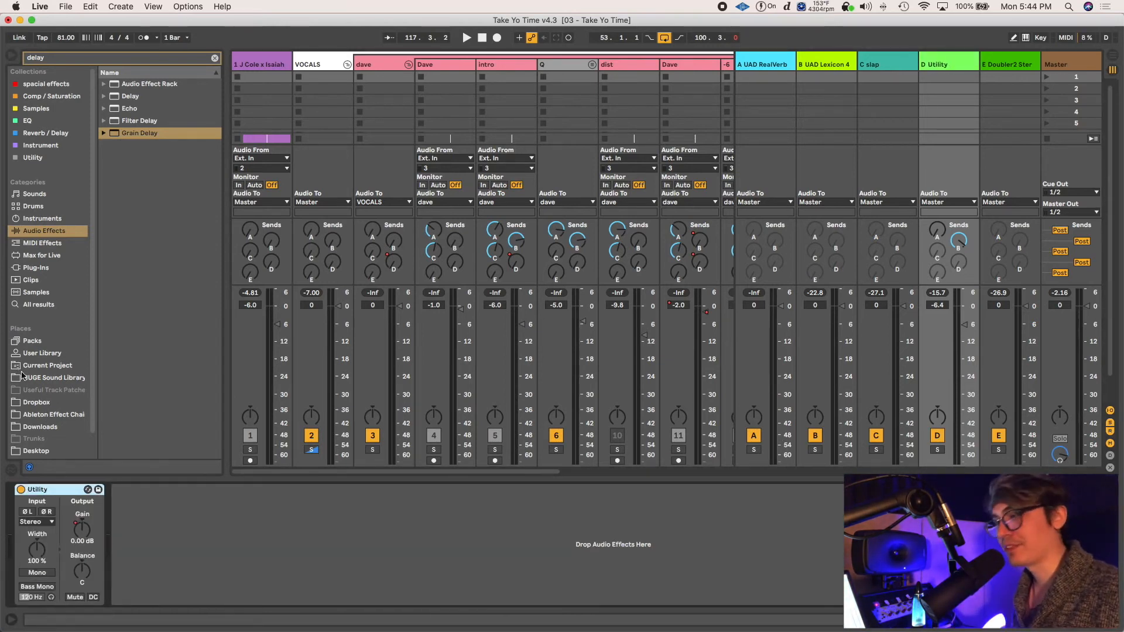
{"action": "left_click", "coordinate": [46, 416]}
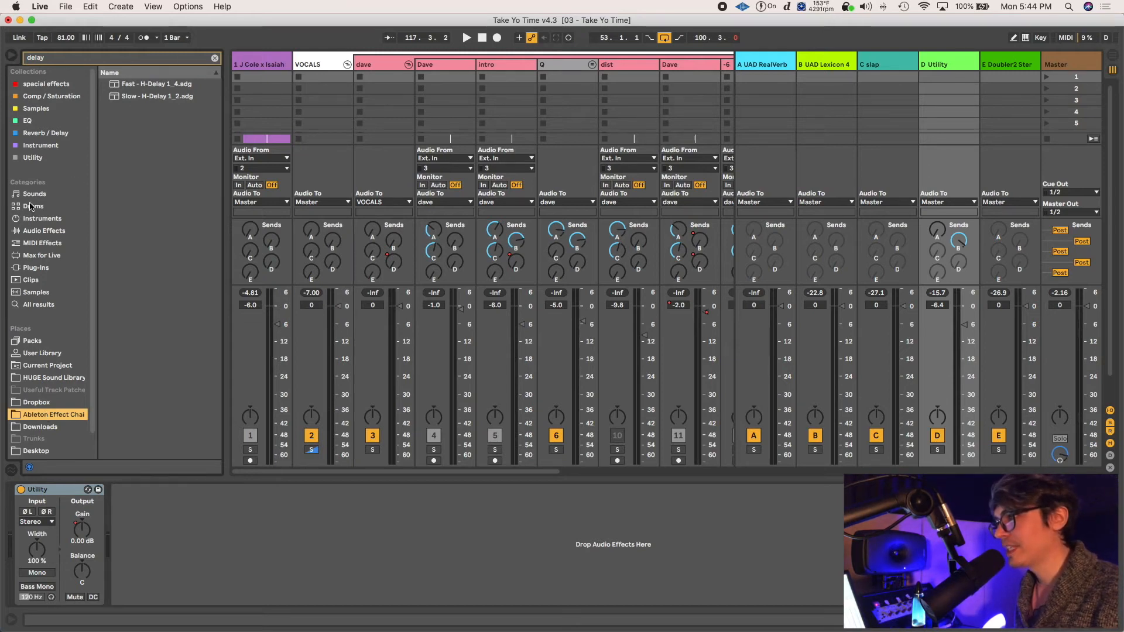
{"action": "left_click", "coordinate": [36, 231]}
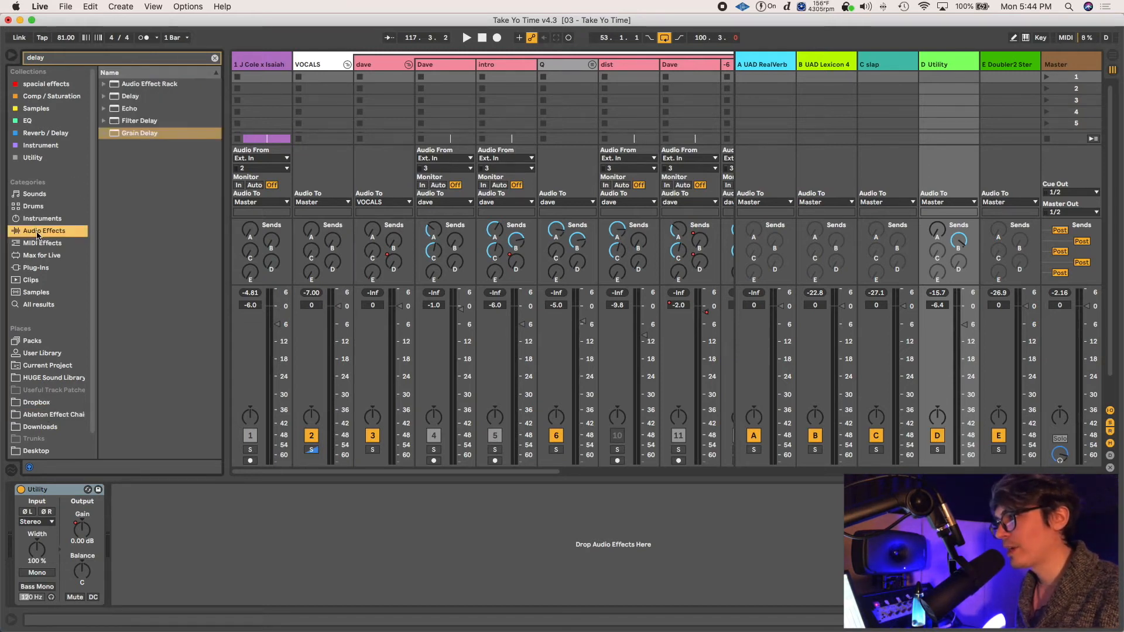
{"action": "left_click", "coordinate": [114, 134]}
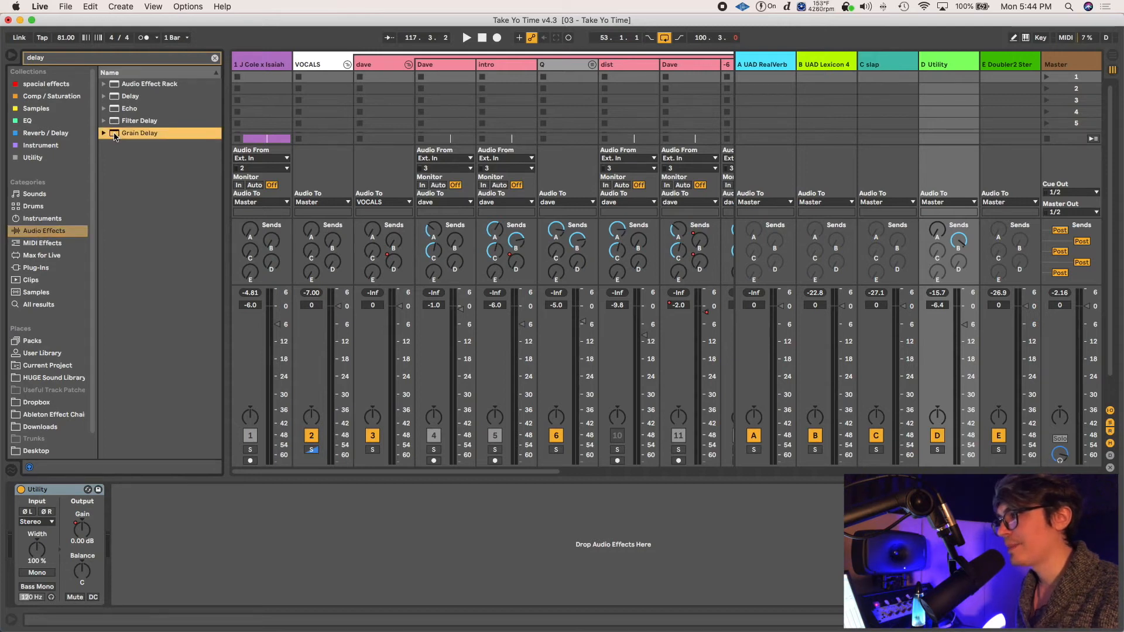
{"action": "left_click_drag", "start_coordinate": [114, 137], "coordinate": [217, 540]}
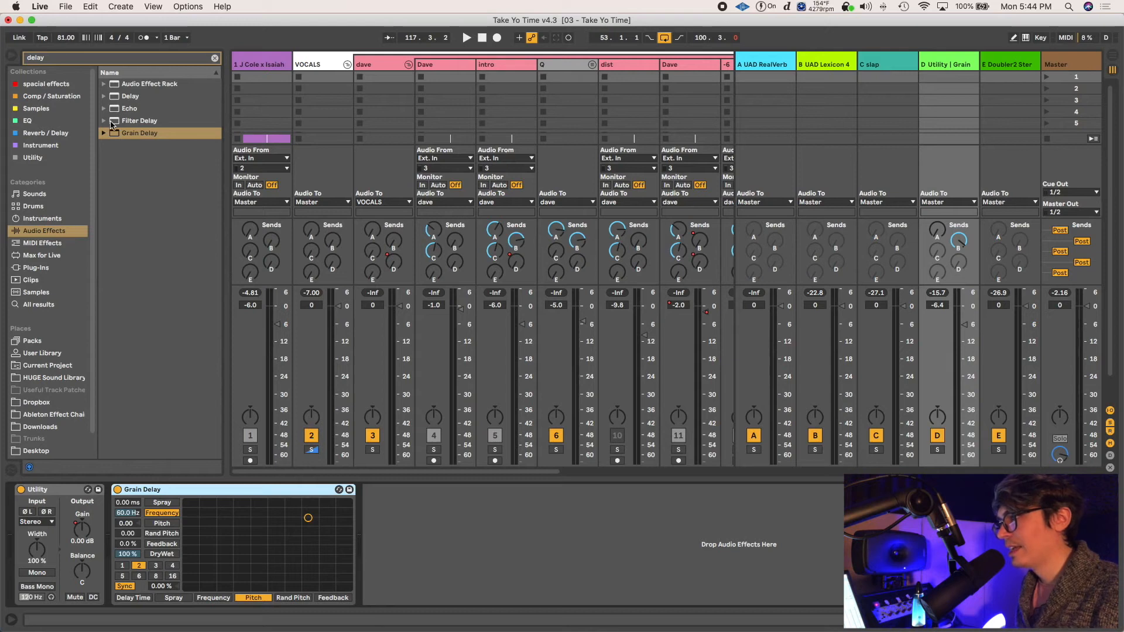
{"action": "left_click_drag", "start_coordinate": [116, 99], "coordinate": [477, 552]}
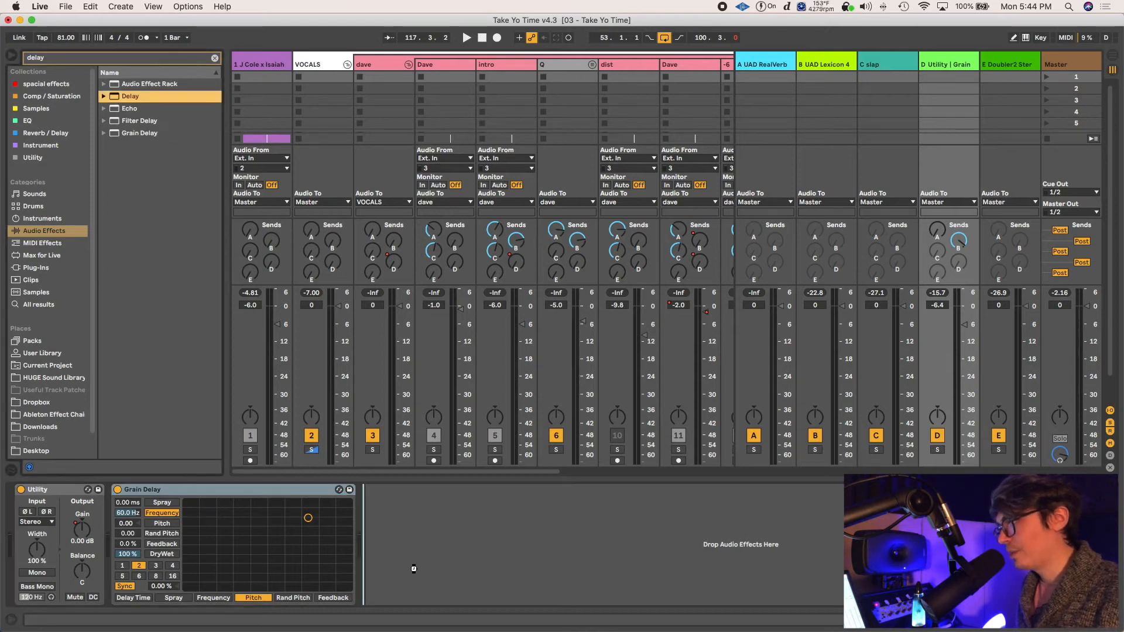
{"action": "left_click_drag", "start_coordinate": [413, 569], "coordinate": [414, 568]}
- Group Grain Delay into an Audio Effect Rack, show its chain list, and move Delay into a second parallel chain
{"action": "left_click", "coordinate": [180, 491]}
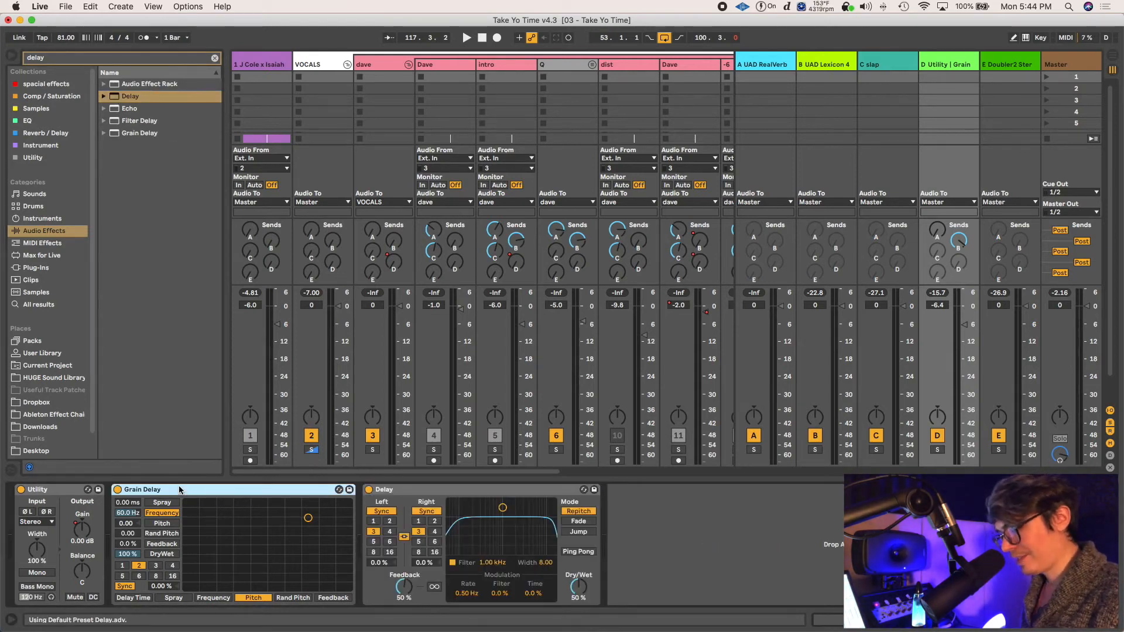
{"action": "key", "text": "super+g"}
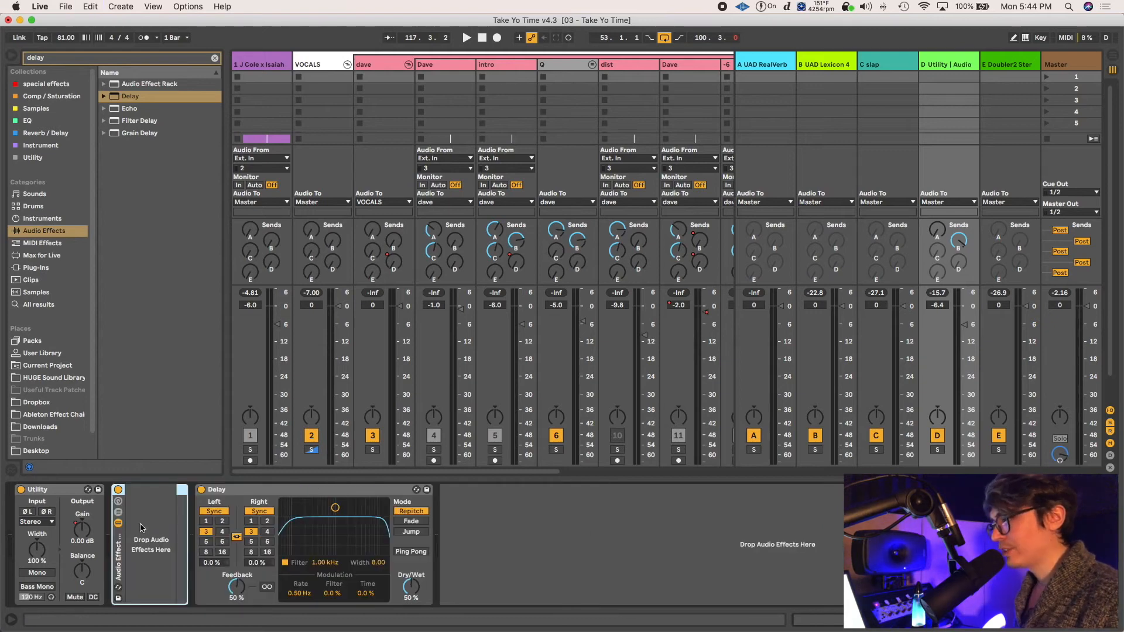
{"action": "left_click", "coordinate": [117, 513]}
{"action": "left_click", "coordinate": [118, 513]}
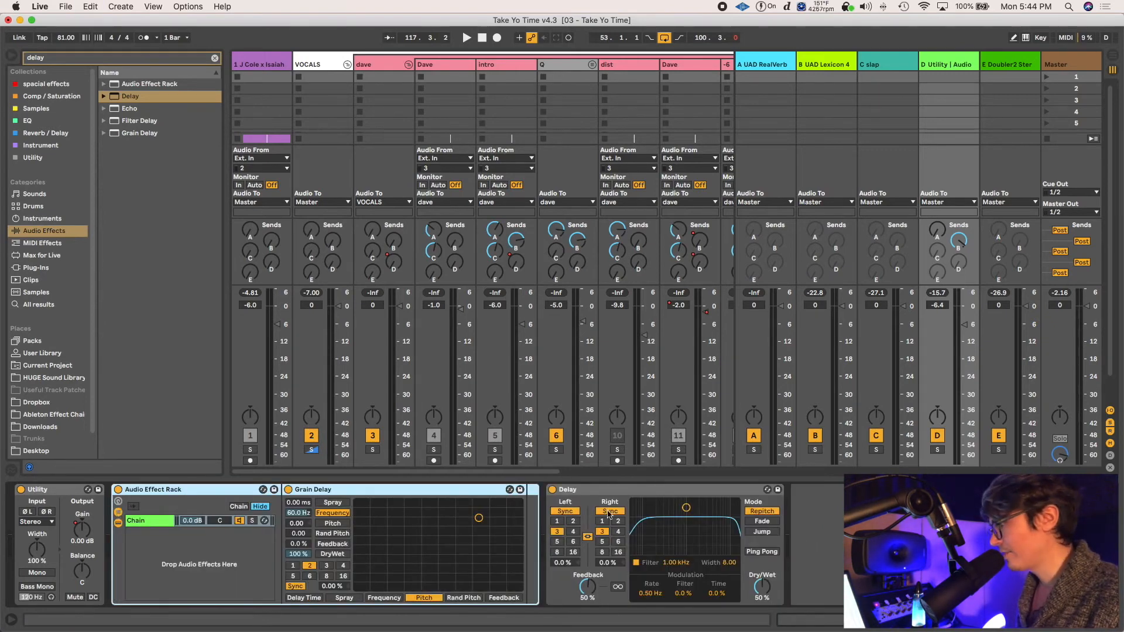
{"action": "left_click_drag", "start_coordinate": [610, 491], "coordinate": [173, 556]}
{"action": "left_click", "coordinate": [152, 520]}
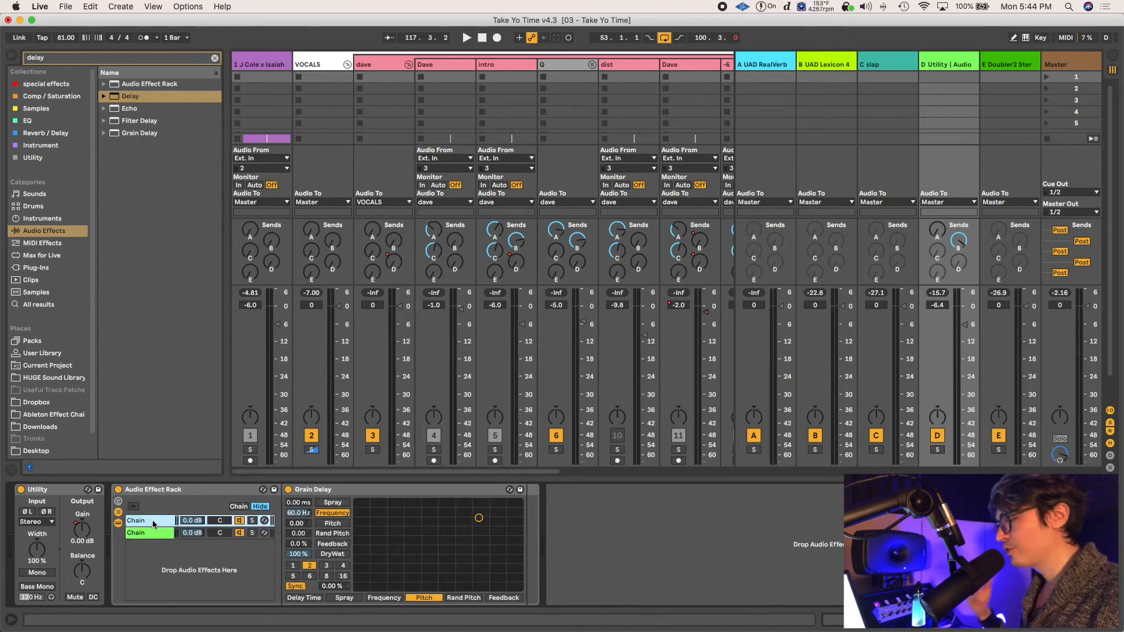
{"action": "left_click", "coordinate": [154, 532]}
- Rename the Grain Delay chain "center" and the Delay chain "ping pong"
{"action": "left_click", "coordinate": [155, 520]}
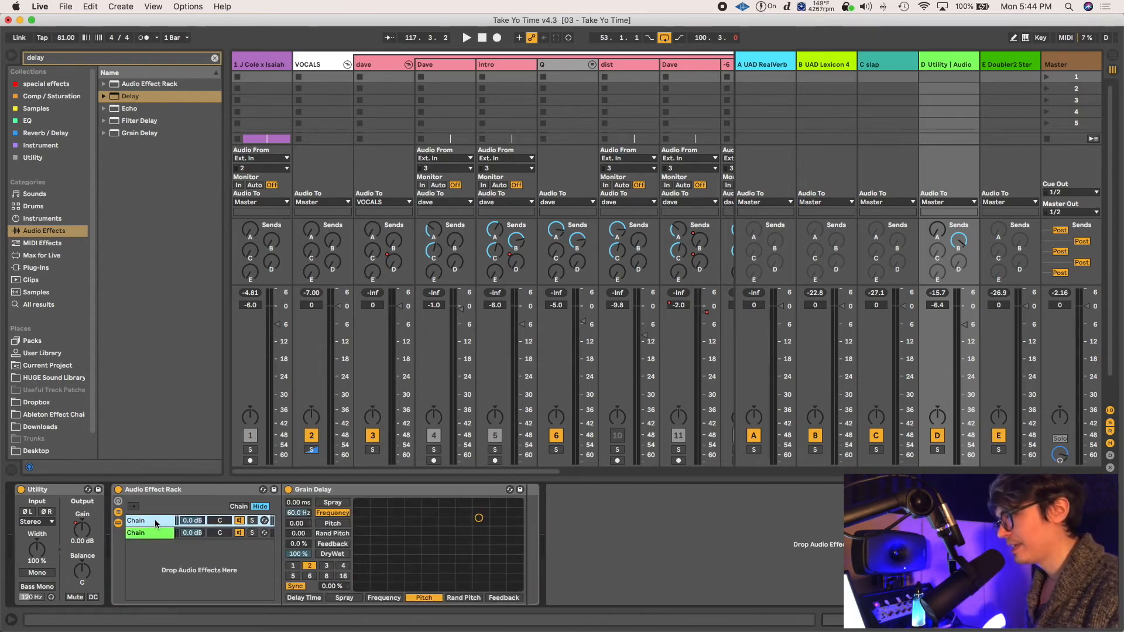
{"action": "key", "text": "super+r"}
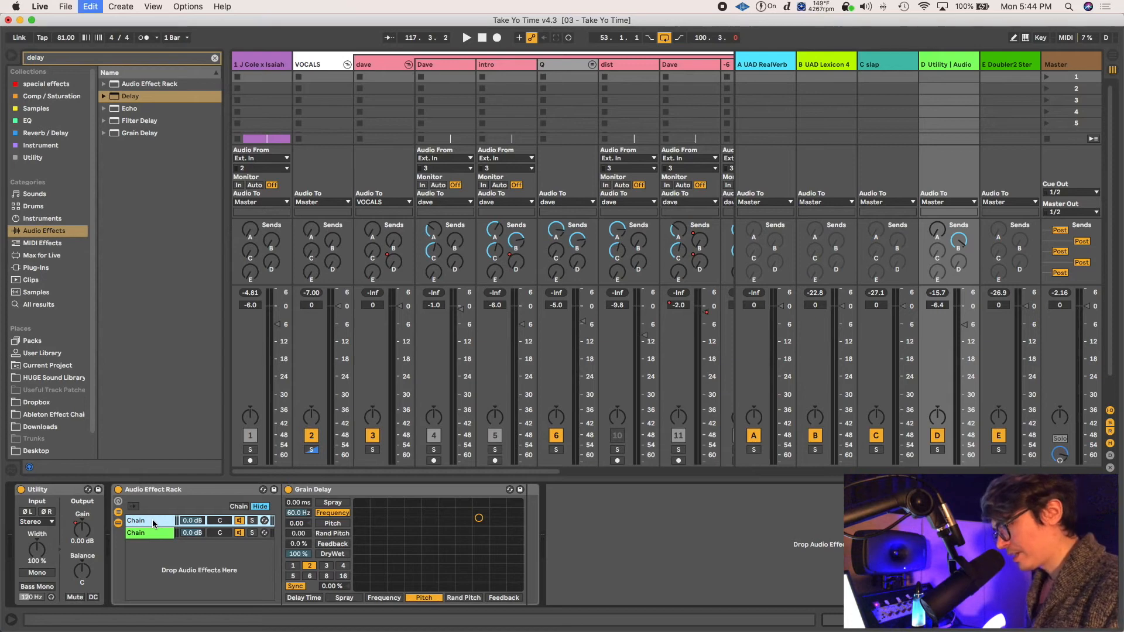
{"action": "type", "text": "center"}
{"action": "key", "text": "Tab"}
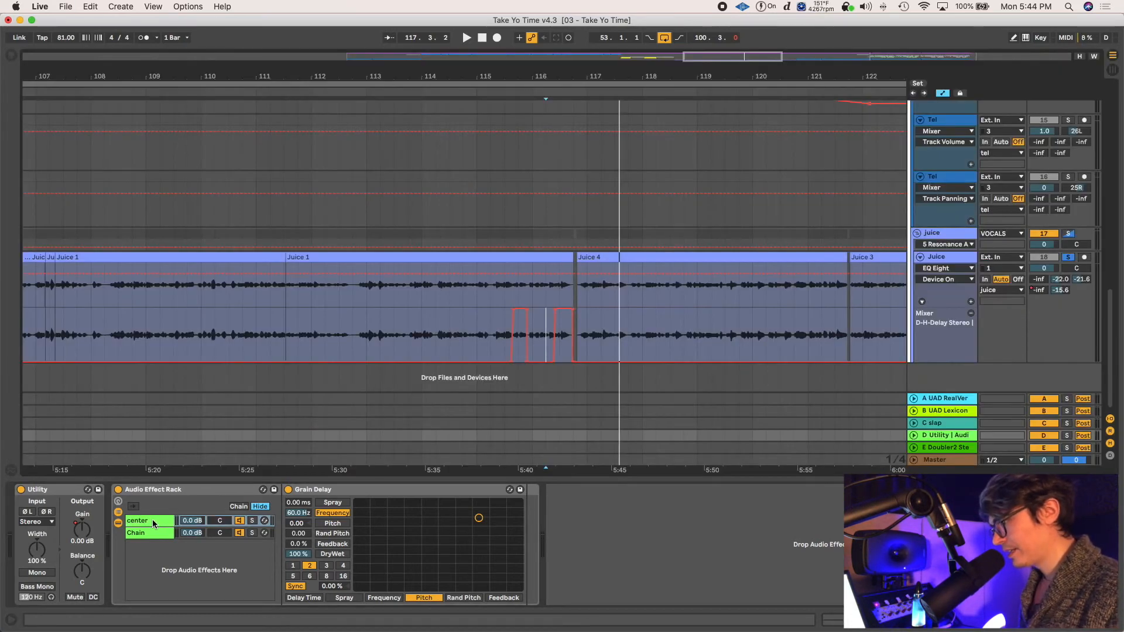
{"action": "key", "text": "Tab"}
{"action": "left_click", "coordinate": [152, 533]}
{"action": "key", "text": "super+r"}
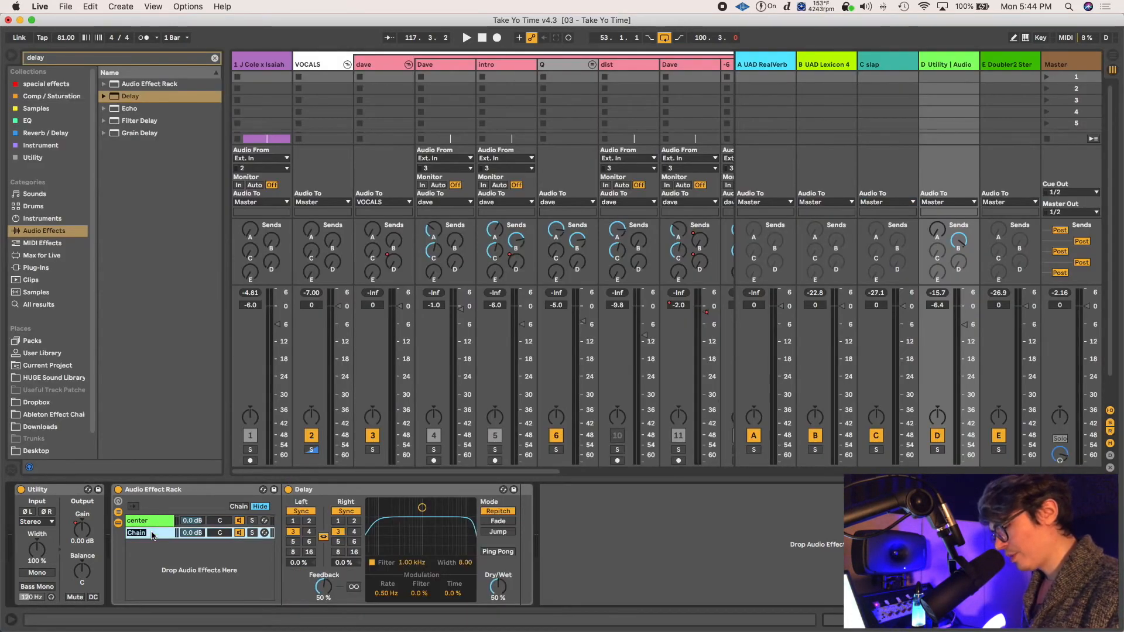
{"action": "type", "text": "ping pong"}
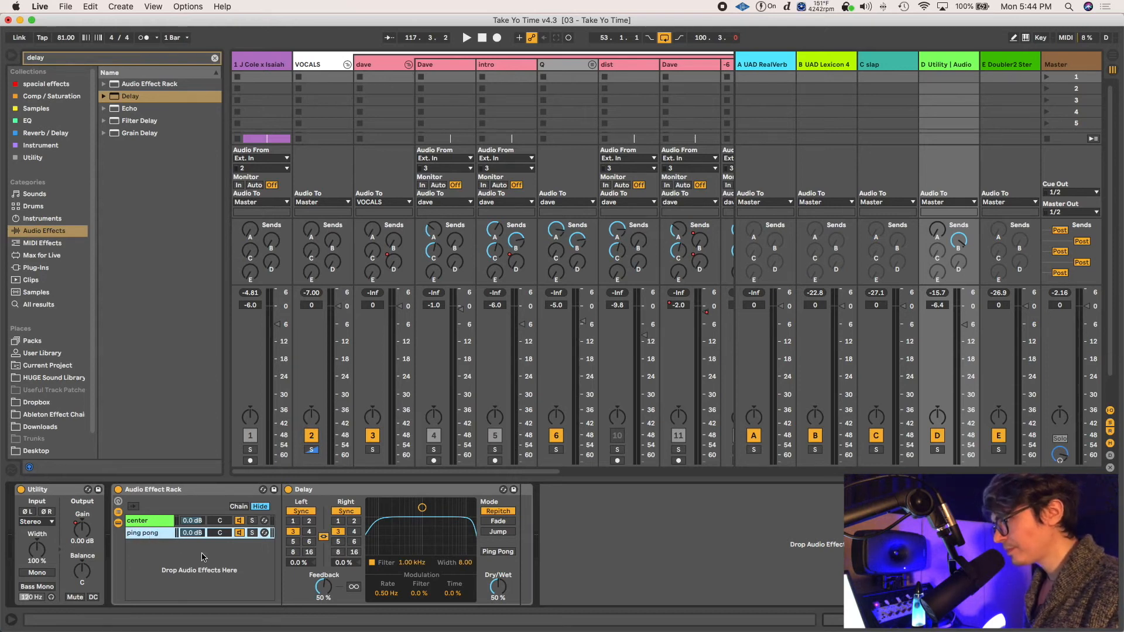
- Turn on Ping Pong mode in Delay and set both Delay and Grain Delay to a synced time of 4
{"action": "left_click", "coordinate": [167, 529]}
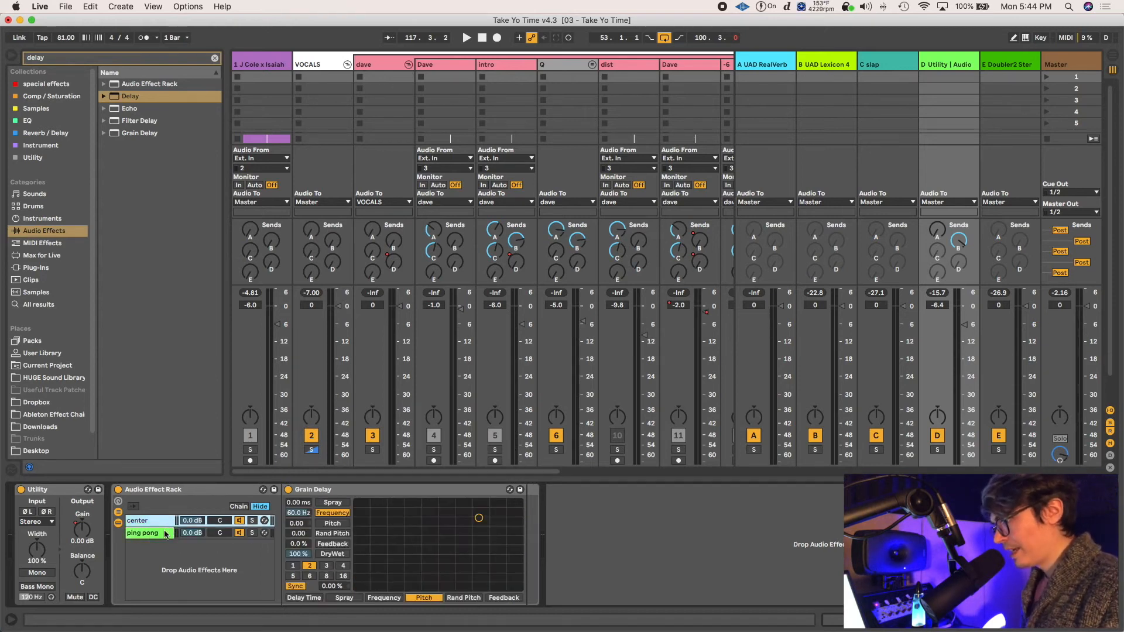
{"action": "key", "text": "Up"}
{"action": "left_click", "coordinate": [501, 550]}
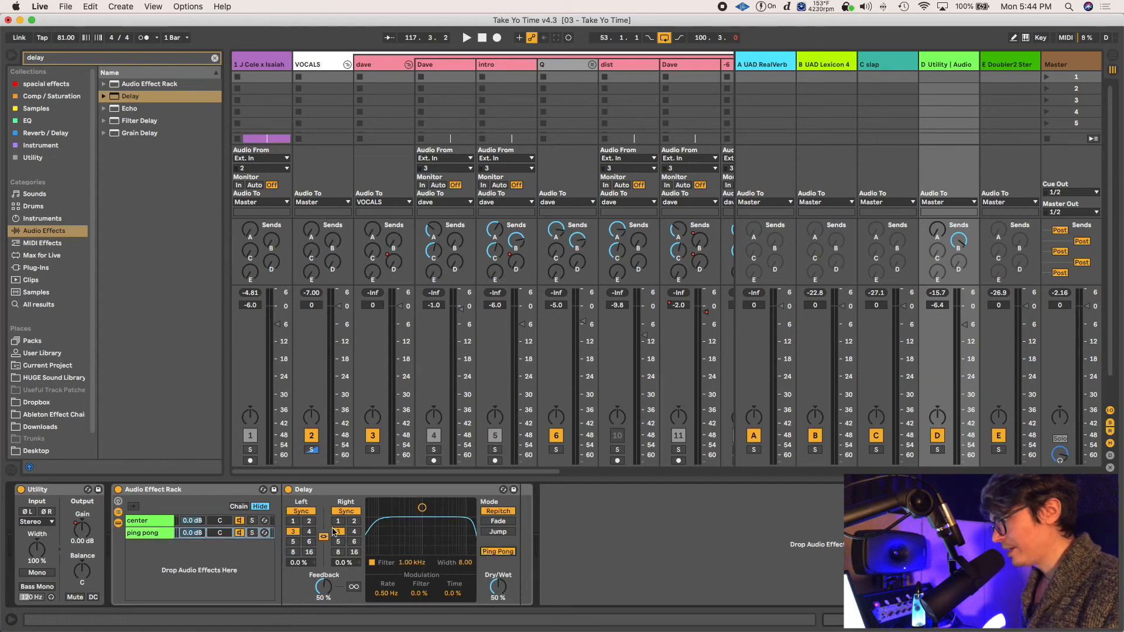
{"action": "left_click", "coordinate": [309, 532]}
{"action": "left_click", "coordinate": [156, 528]}
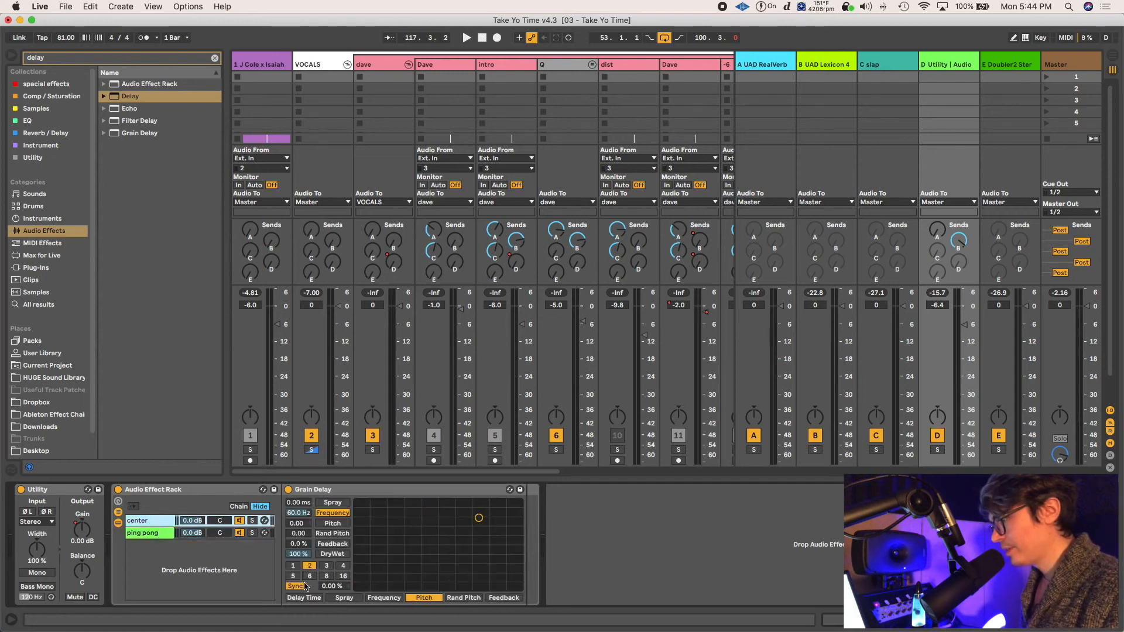
{"action": "left_click", "coordinate": [345, 566]}
- Set the ping pong Delay's filter to 966 Hz with a width of 7.21 and its Dry/Wet to 100%
{"action": "left_click", "coordinate": [155, 537]}
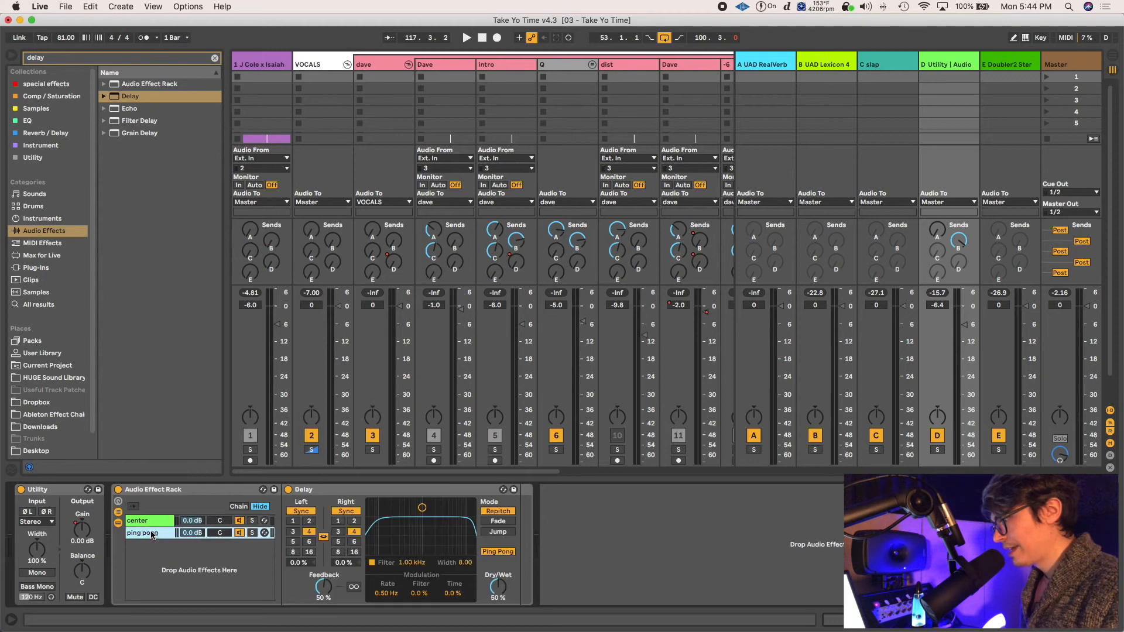
{"action": "left_click_drag", "start_coordinate": [426, 510], "coordinate": [424, 514]}
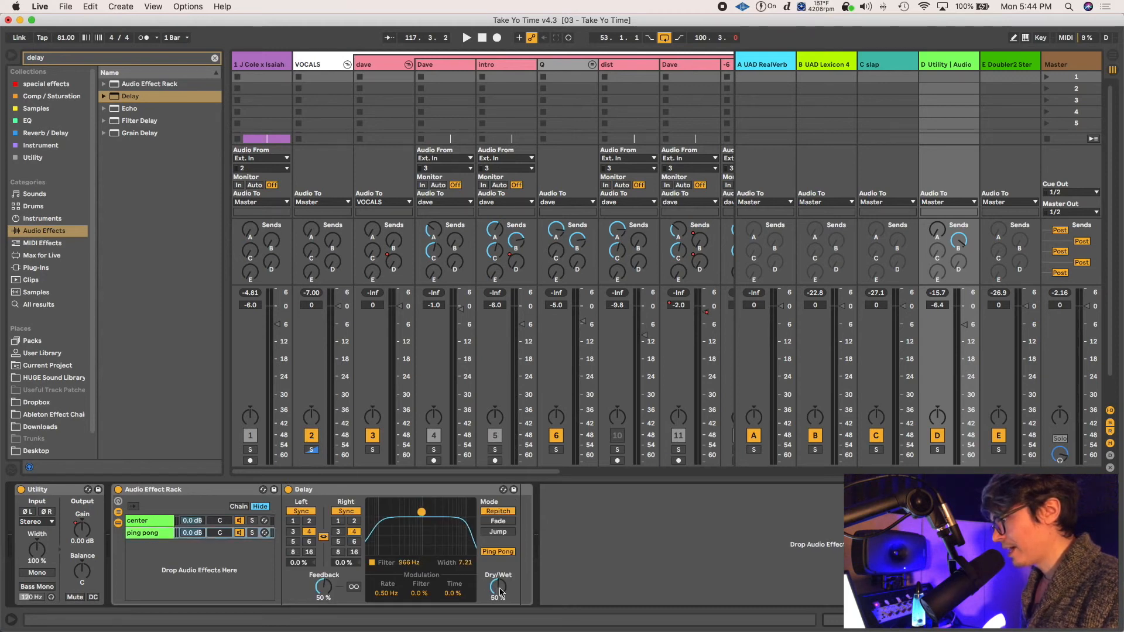
{"action": "left_click_drag", "start_coordinate": [499, 587], "coordinate": [499, 562]}
- Set the feedback to 34% on the center Grain Delay and 38% on the ping pong Delay
{"action": "left_click", "coordinate": [146, 525]}
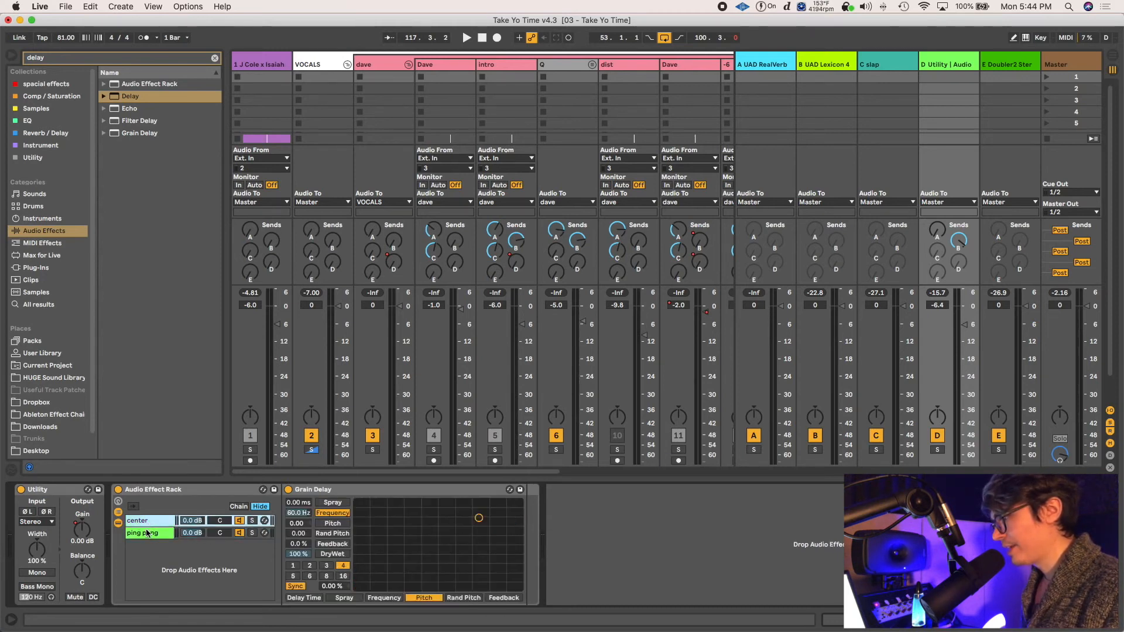
{"action": "left_click", "coordinate": [147, 534]}
{"action": "left_click", "coordinate": [150, 521]}
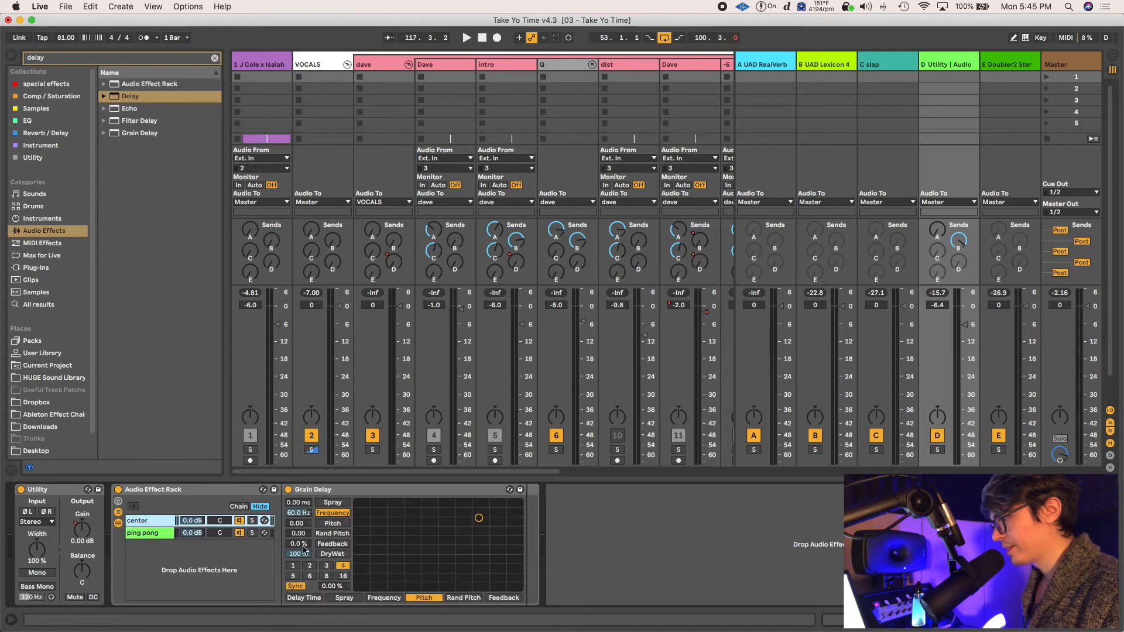
{"action": "left_click_drag", "start_coordinate": [304, 549], "coordinate": [304, 532]}
{"action": "left_click", "coordinate": [135, 533]}
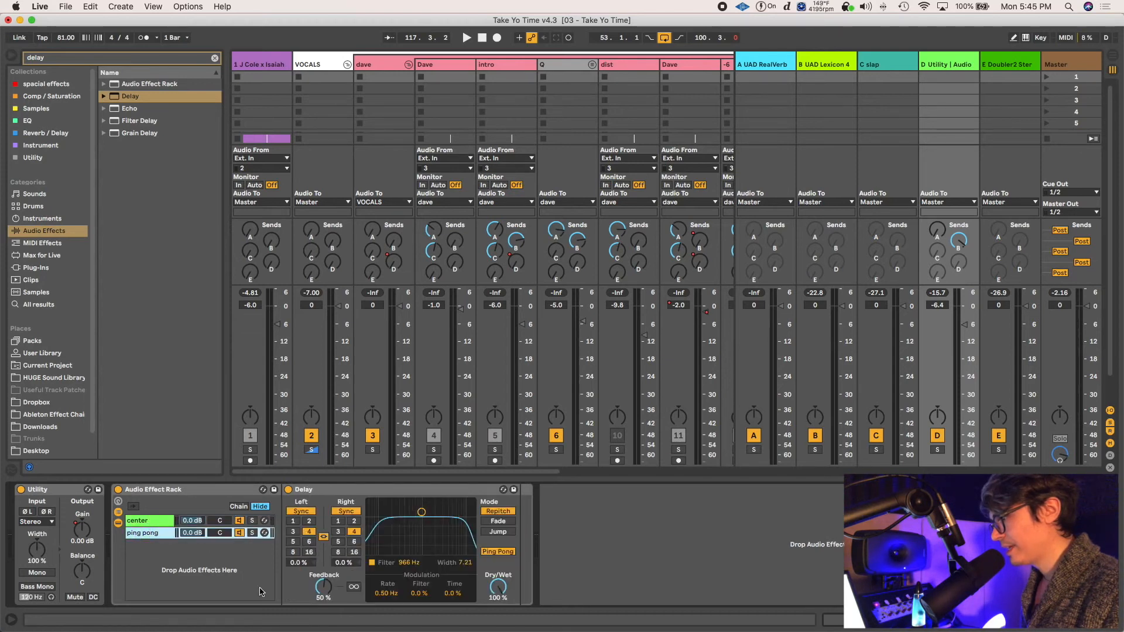
{"action": "left_click_drag", "start_coordinate": [316, 586], "coordinate": [316, 593]}
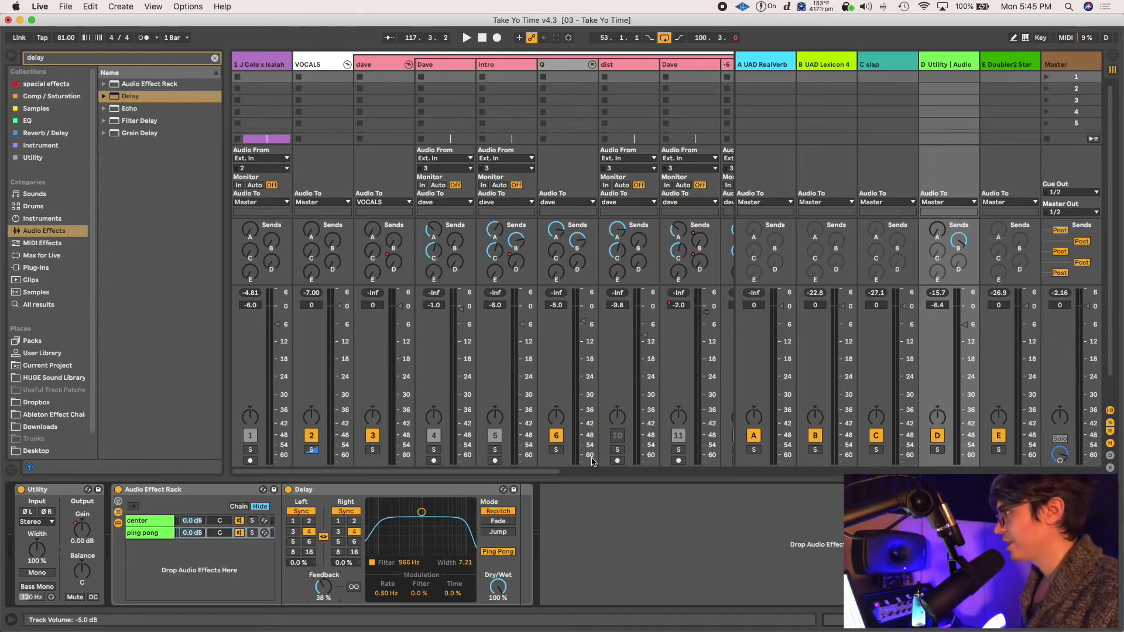
- Play the Juice vocal's delay throw from bar 116 and lower return D's volume to -14.2 dB
{"action": "key", "text": "Tab"}
{"action": "left_click", "coordinate": [532, 321]}
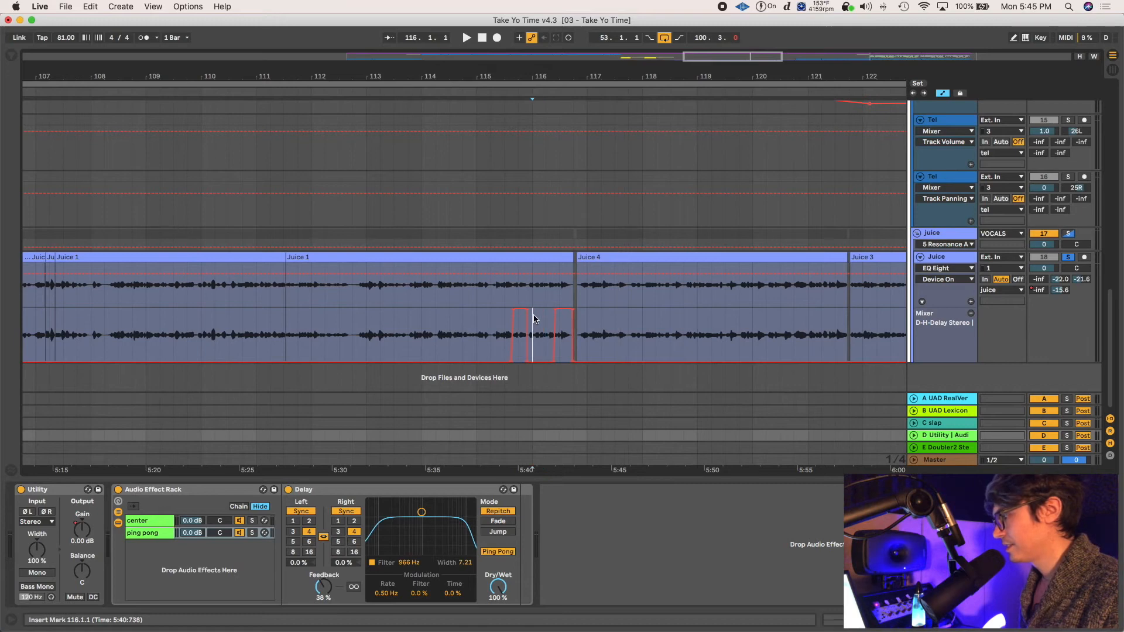
{"action": "key", "text": "space"}
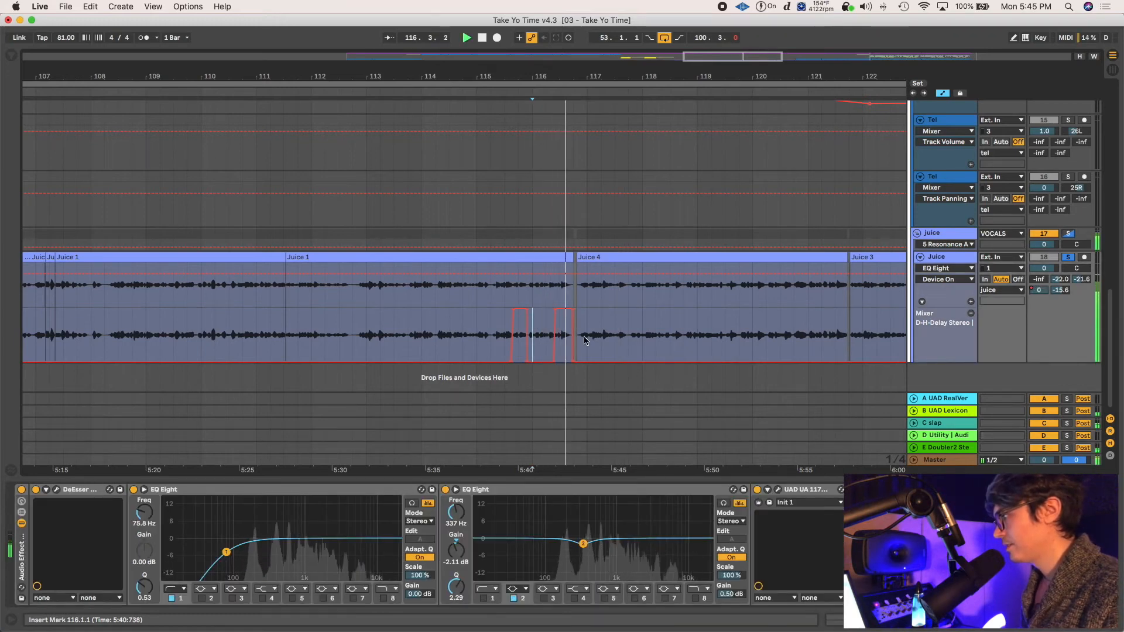
{"action": "key", "text": "Tab"}
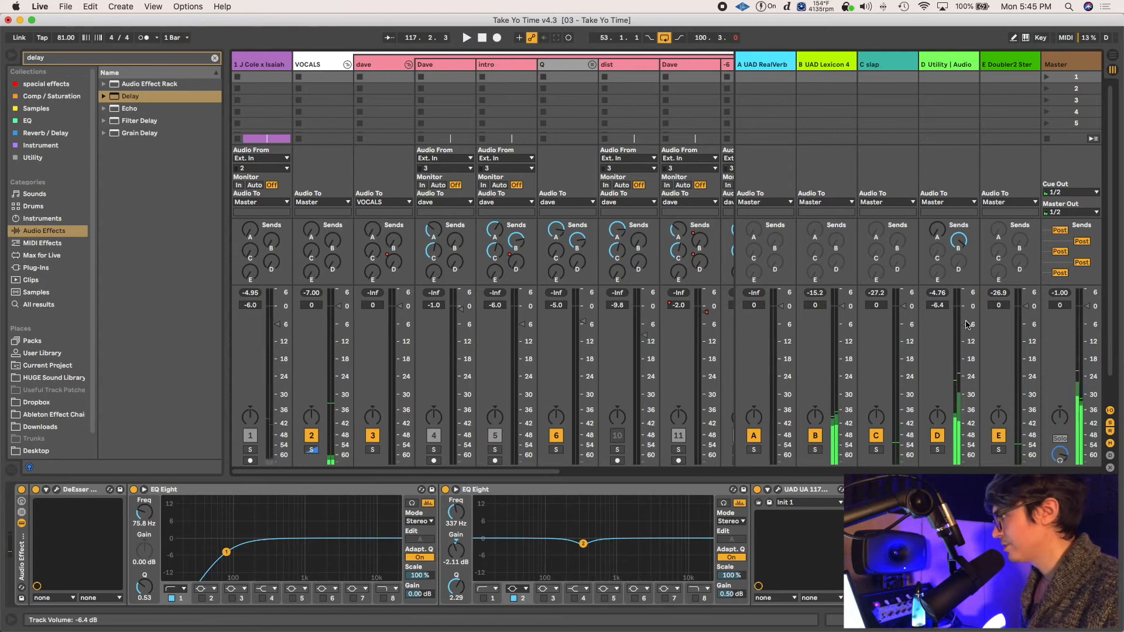
{"action": "left_click_drag", "start_coordinate": [963, 325], "coordinate": [964, 347]}
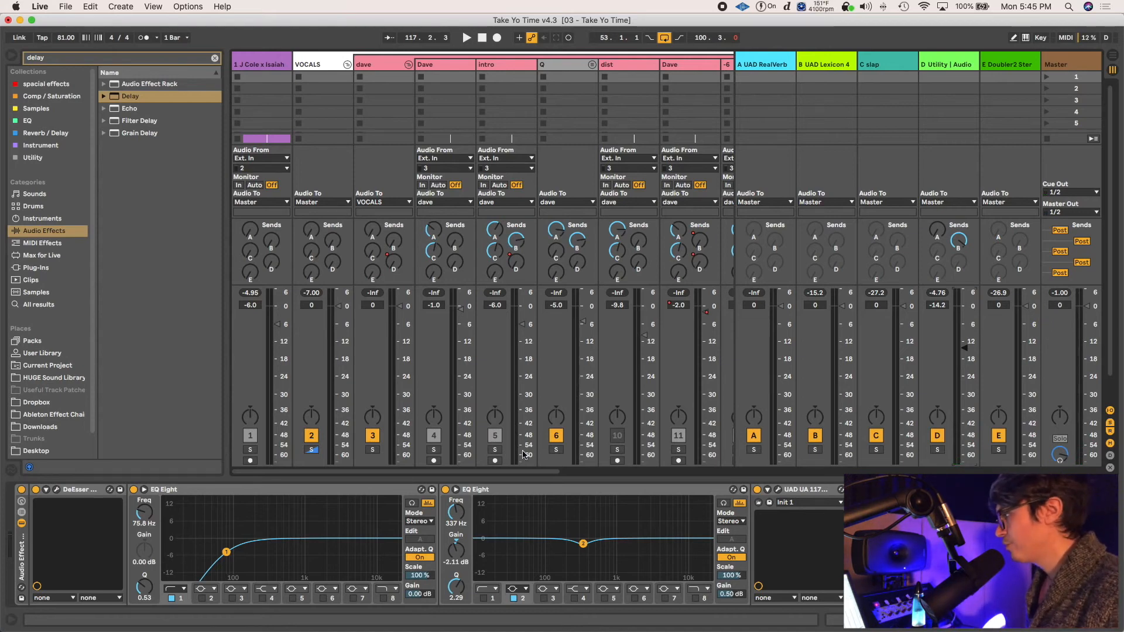
- Deactivate the center chain in return D's rack and audition the ping pong delay alone
{"action": "key", "text": "shift+Tab"}
{"action": "key", "text": "shift+Tab"}
{"action": "left_click", "coordinate": [947, 65]}
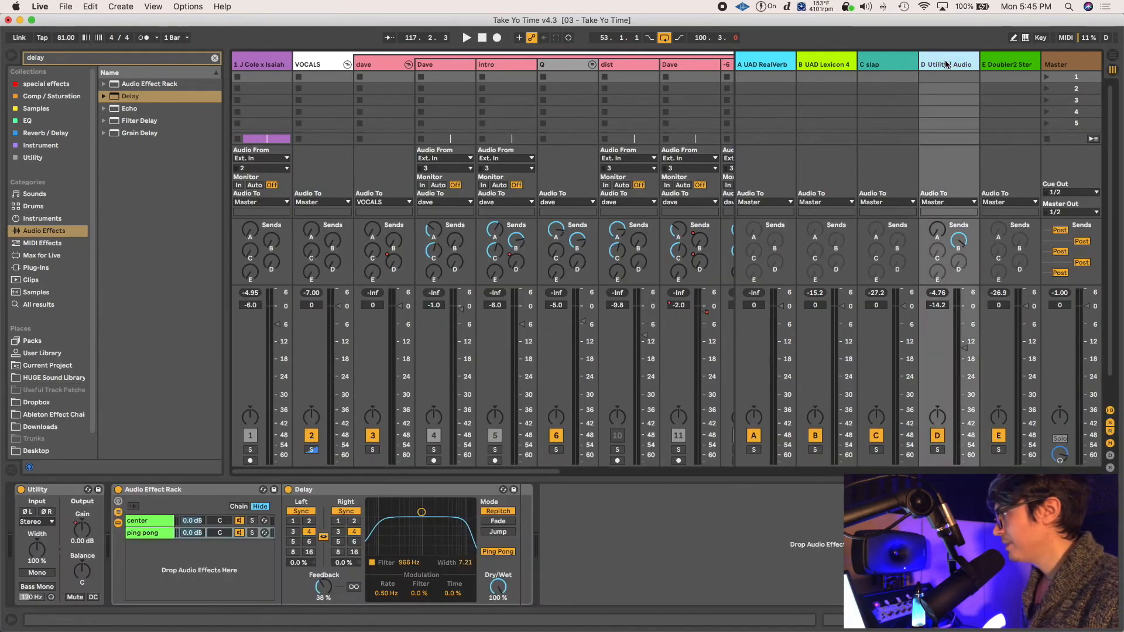
{"action": "left_click", "coordinate": [238, 521]}
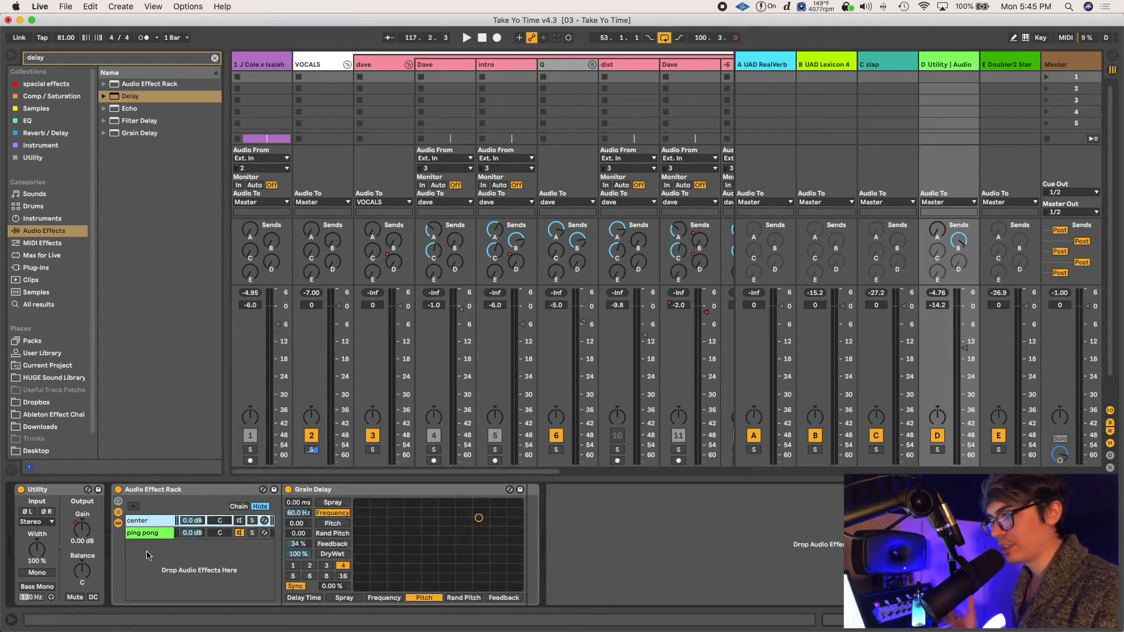
{"action": "key", "text": "space"}
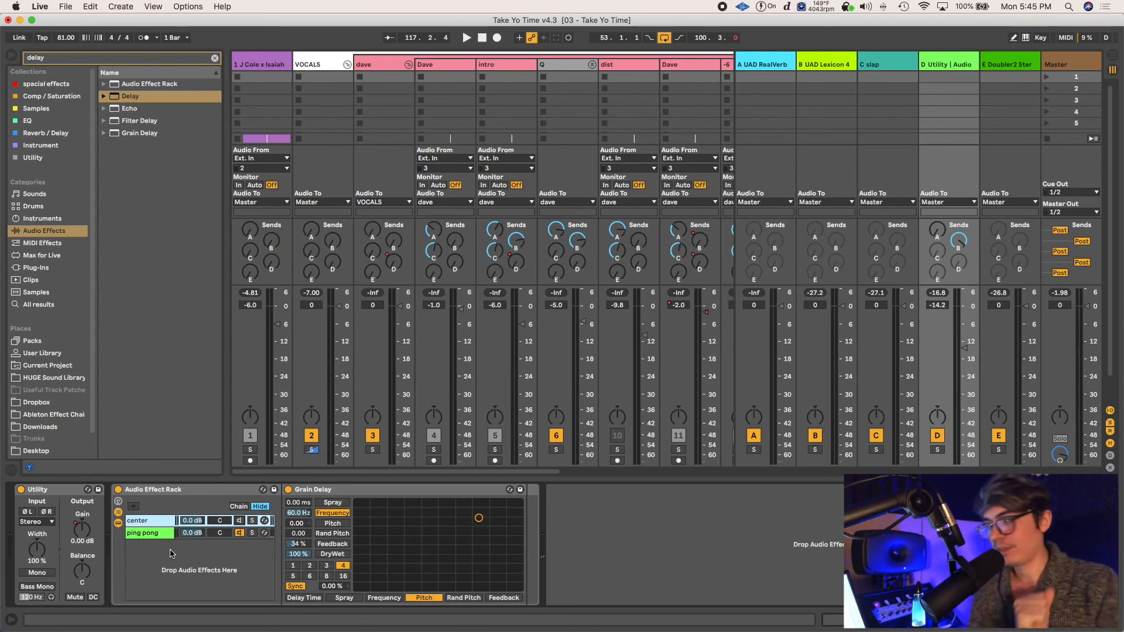
- Set the ping pong chain's volume to -6 dB and the center chain's volume to 3 dB
{"action": "left_click", "coordinate": [156, 534]}
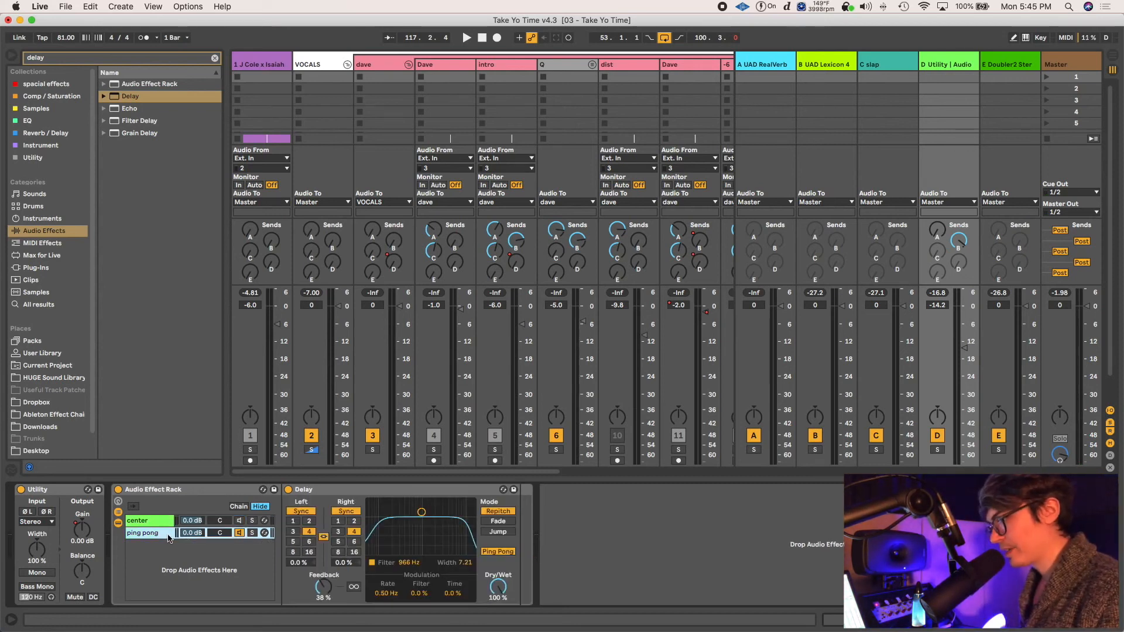
{"action": "type", "text": "-6"}
{"action": "key", "text": "Return"}
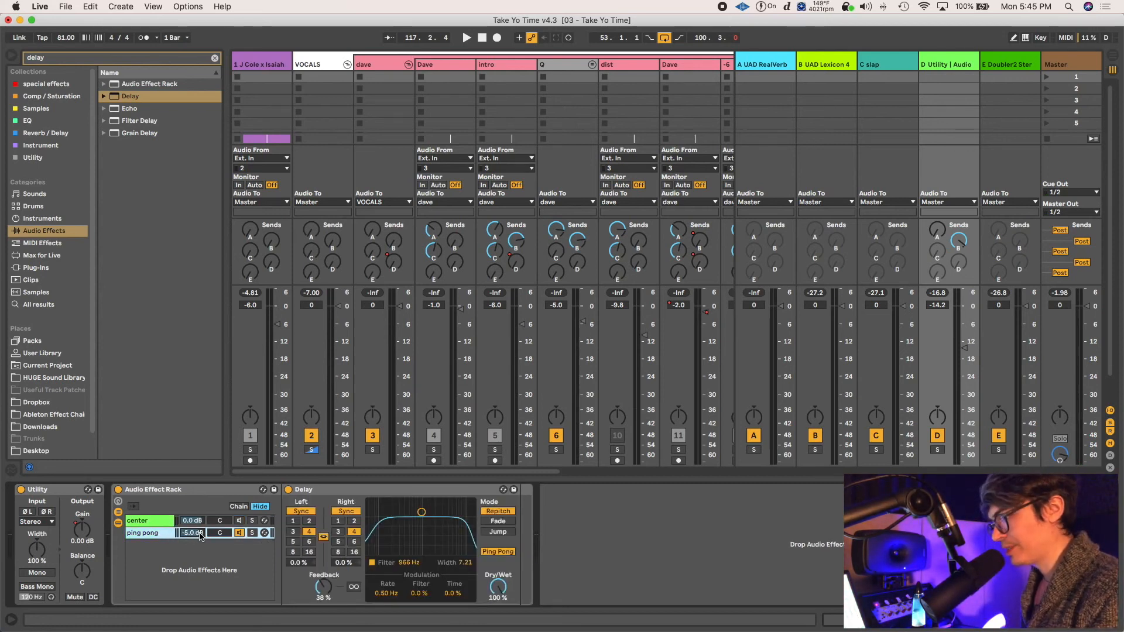
{"action": "left_click", "coordinate": [194, 522]}
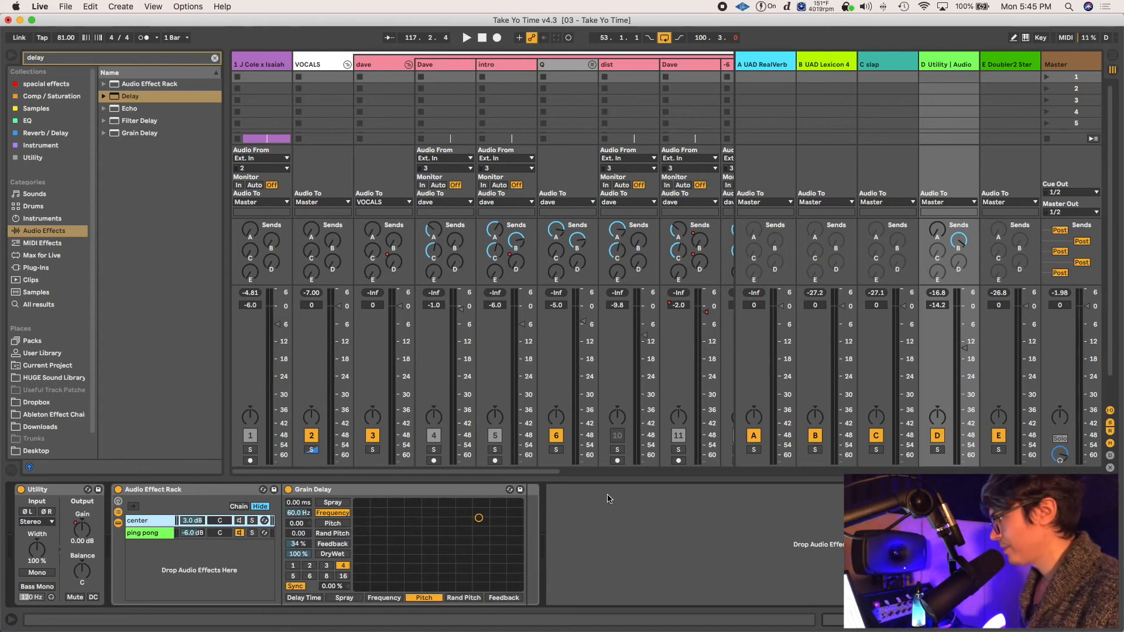
- Add an EQ Eight after return D's delay rack, with the low cut around 153 Hz and the high cut at 10 kHz
{"action": "left_click", "coordinate": [215, 58]}
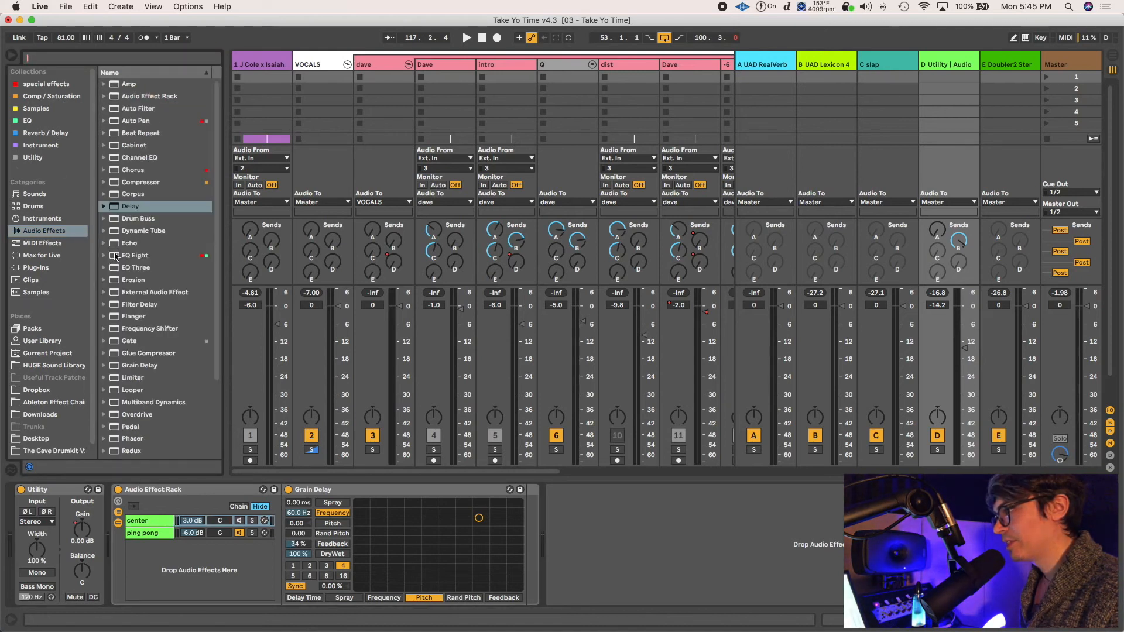
{"action": "left_click_drag", "start_coordinate": [134, 255], "coordinate": [666, 548]}
{"action": "left_click", "coordinate": [802, 599]}
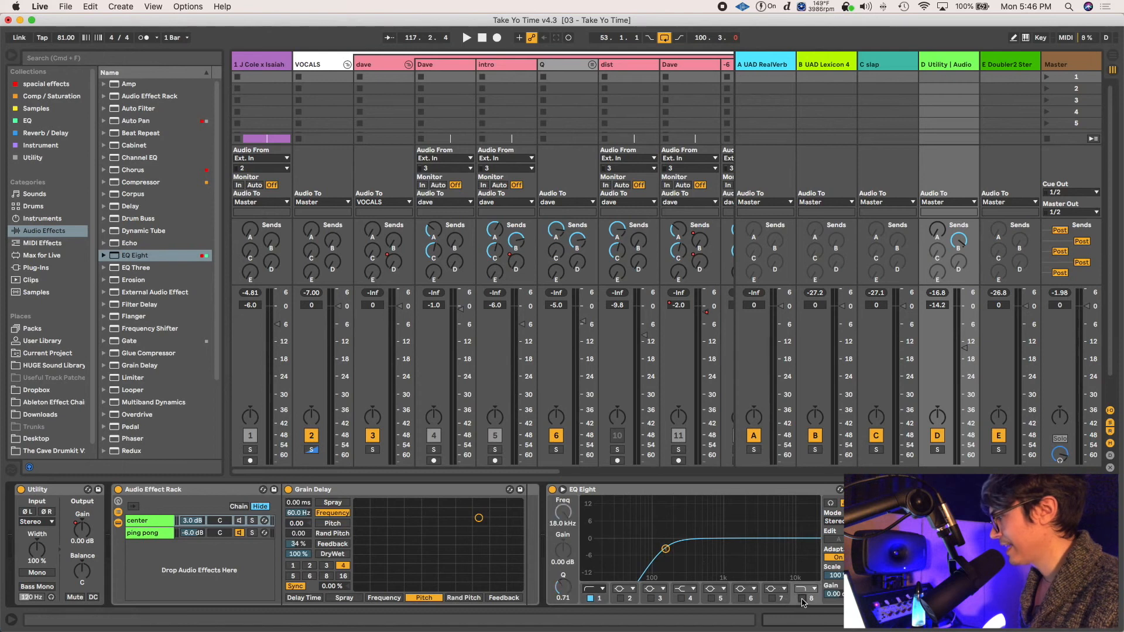
{"action": "left_click_drag", "start_coordinate": [812, 547], "coordinate": [792, 549]}
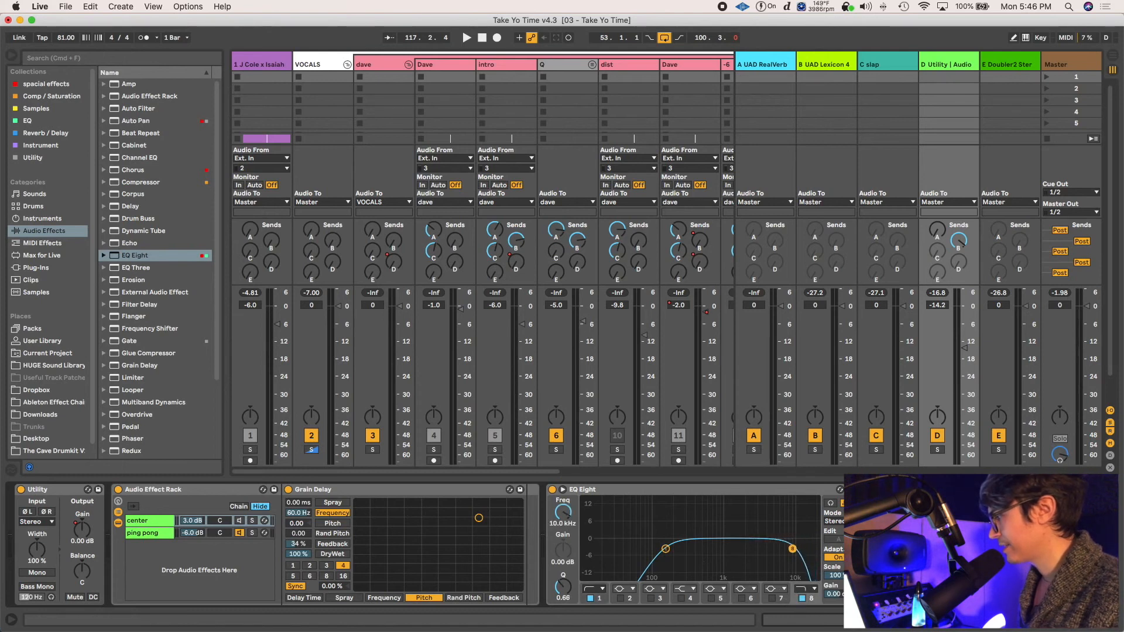
{"action": "left_click", "coordinate": [665, 550]}
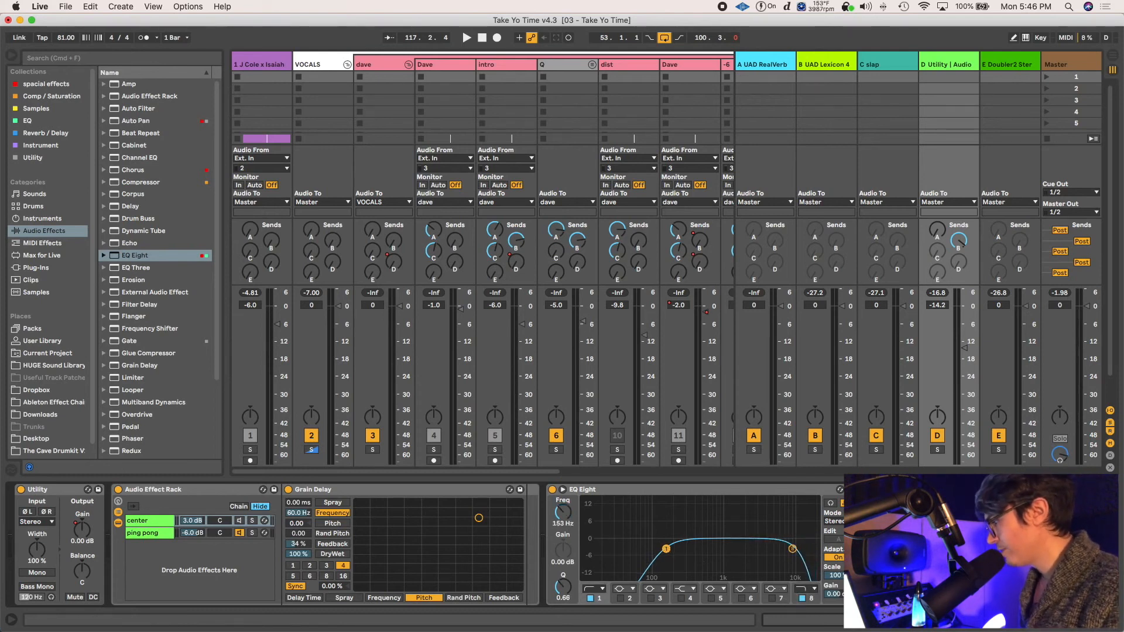
{"action": "left_click_drag", "start_coordinate": [667, 550], "coordinate": [667, 551]}
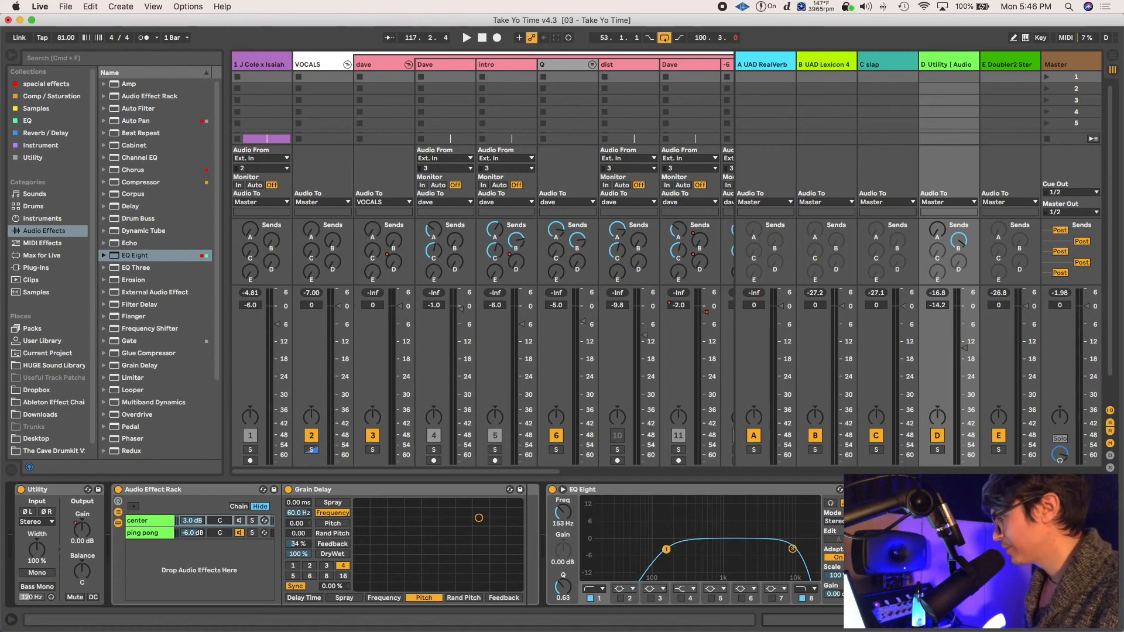
- Move the EQ Eight ahead of return D's delay rack, then raise its low cut and set the high cut to 15.3 kHz during playback
{"action": "left_click_drag", "start_coordinate": [674, 497], "coordinate": [116, 521]}
{"action": "key", "text": "space"}
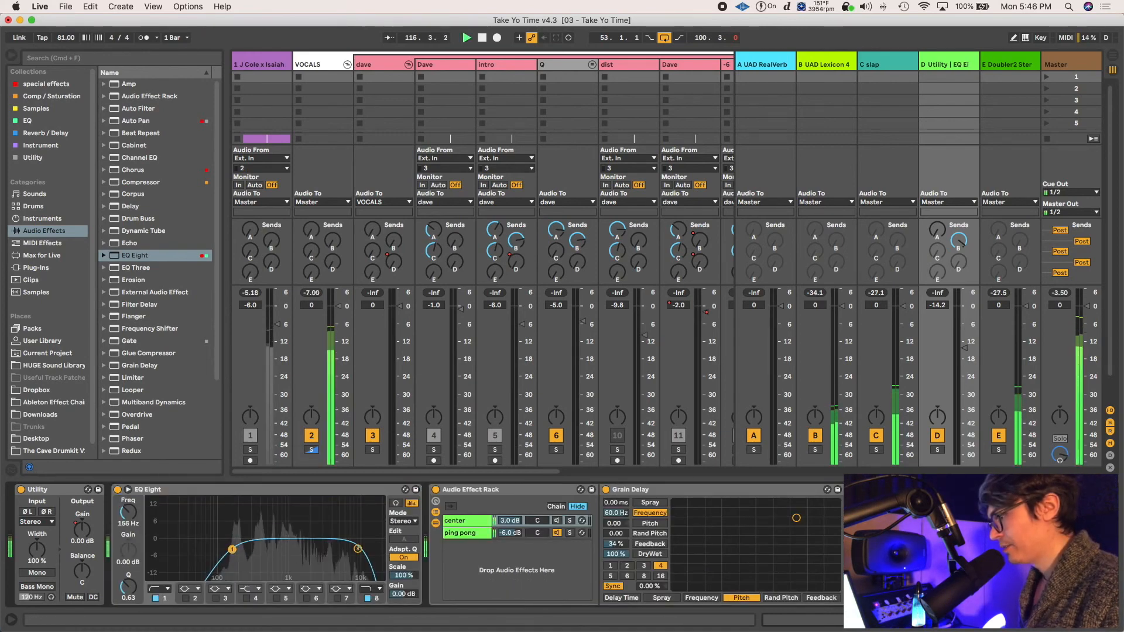
{"action": "left_click_drag", "start_coordinate": [233, 549], "coordinate": [245, 553]}
{"action": "left_click_drag", "start_coordinate": [358, 549], "coordinate": [370, 549]}
- Reactivate the center chain in return D's rack and lower the return's volume to -15.3 dB during playback
{"action": "left_click", "coordinate": [555, 521]}
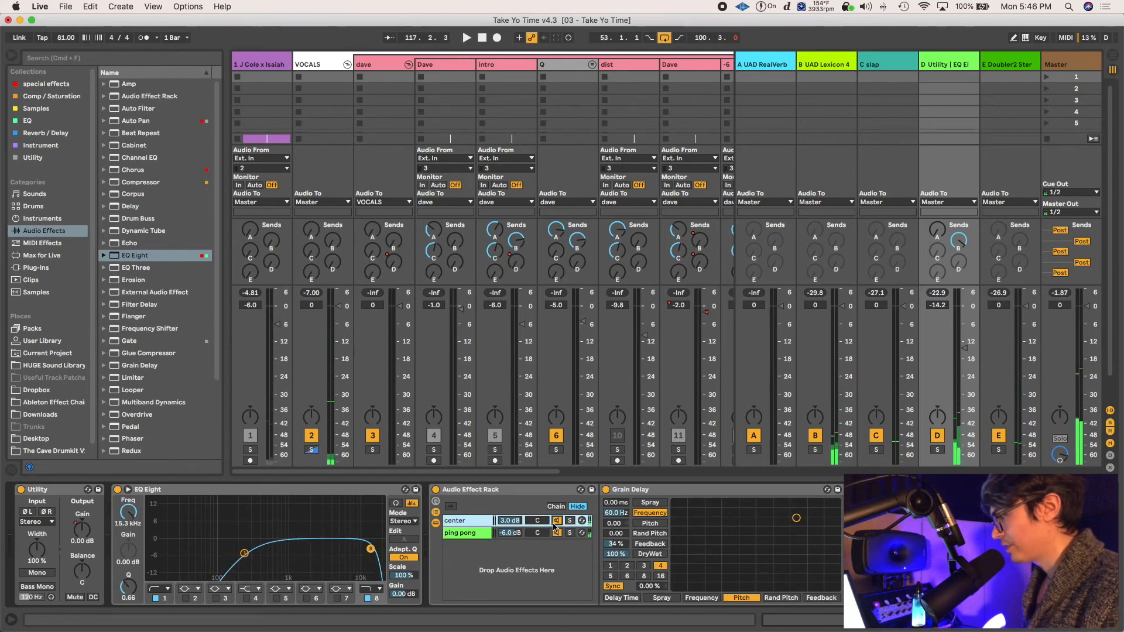
{"action": "key", "text": "space"}
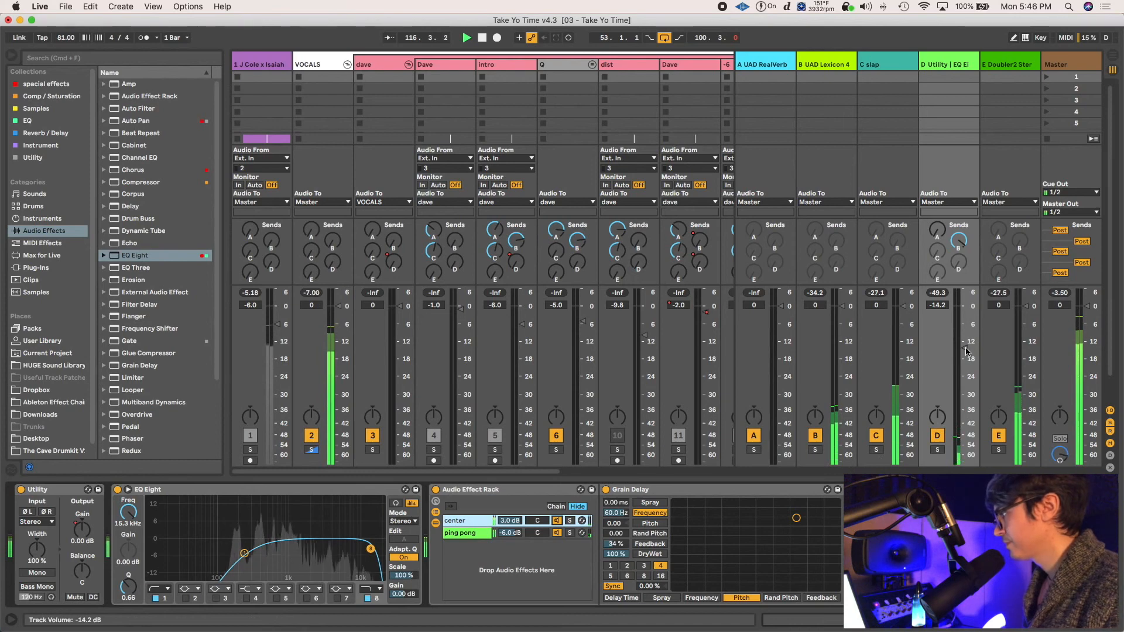
{"action": "left_click_drag", "start_coordinate": [966, 350], "coordinate": [966, 353]}
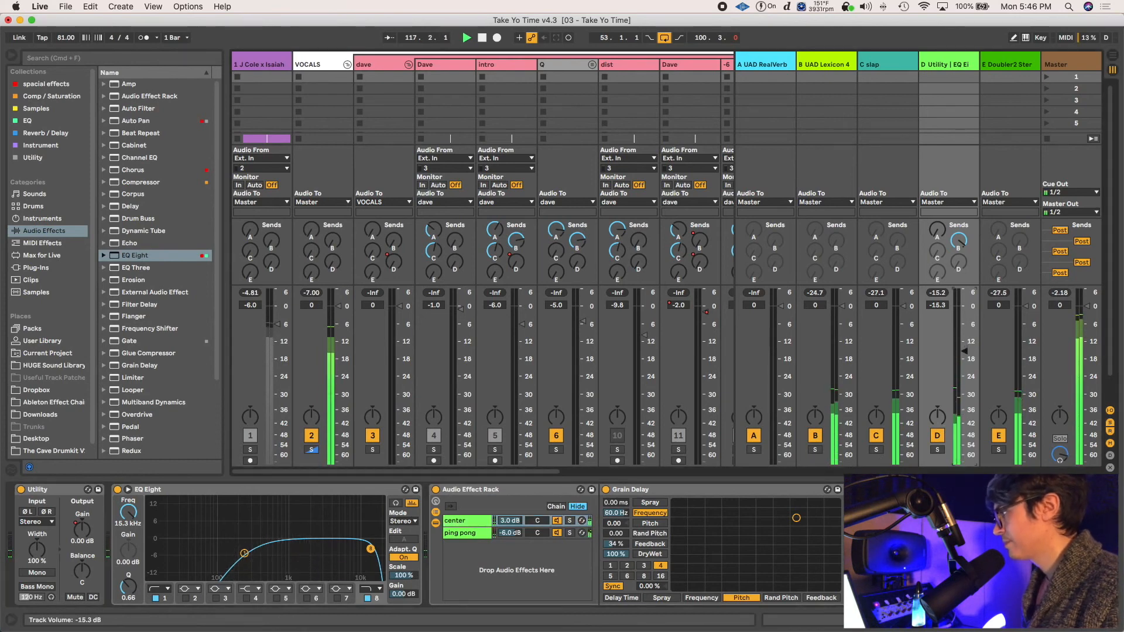
- Play the Juice verse from bar 114 in the full mix and set return D's volume to -14.7 dB
{"action": "key", "text": "Tab"}
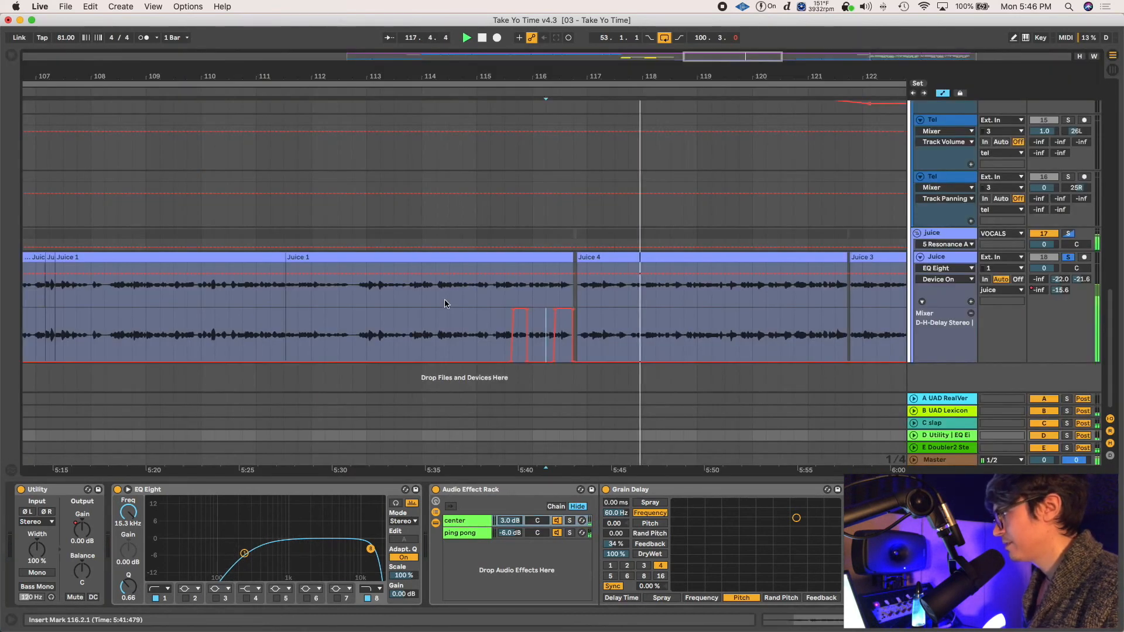
{"action": "left_click", "coordinate": [435, 303]}
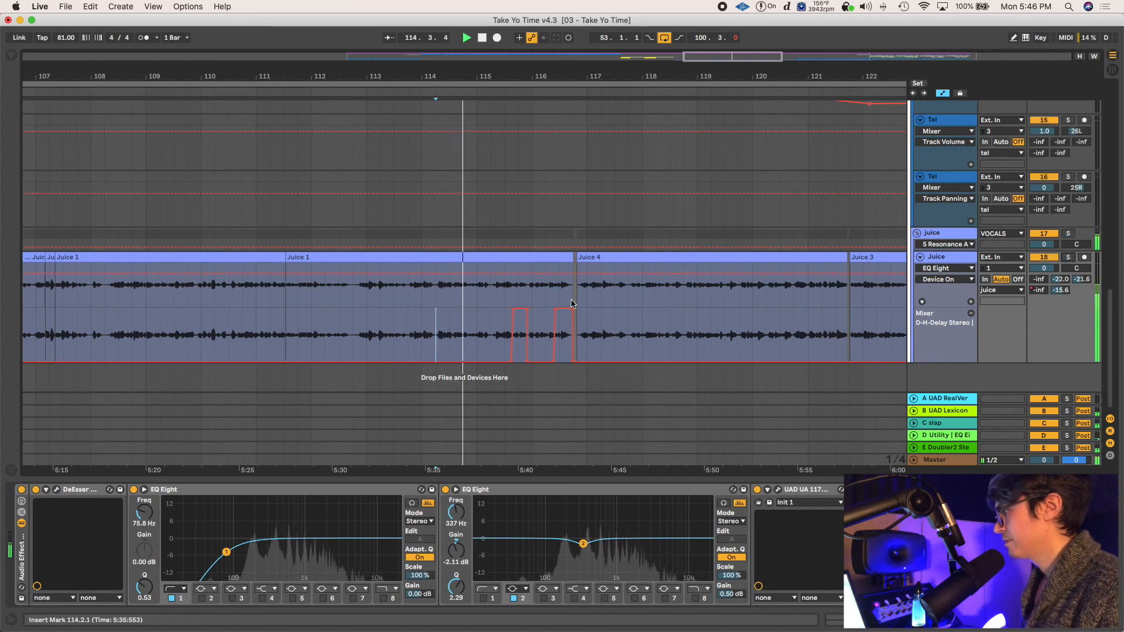
{"action": "key", "text": "Tab"}
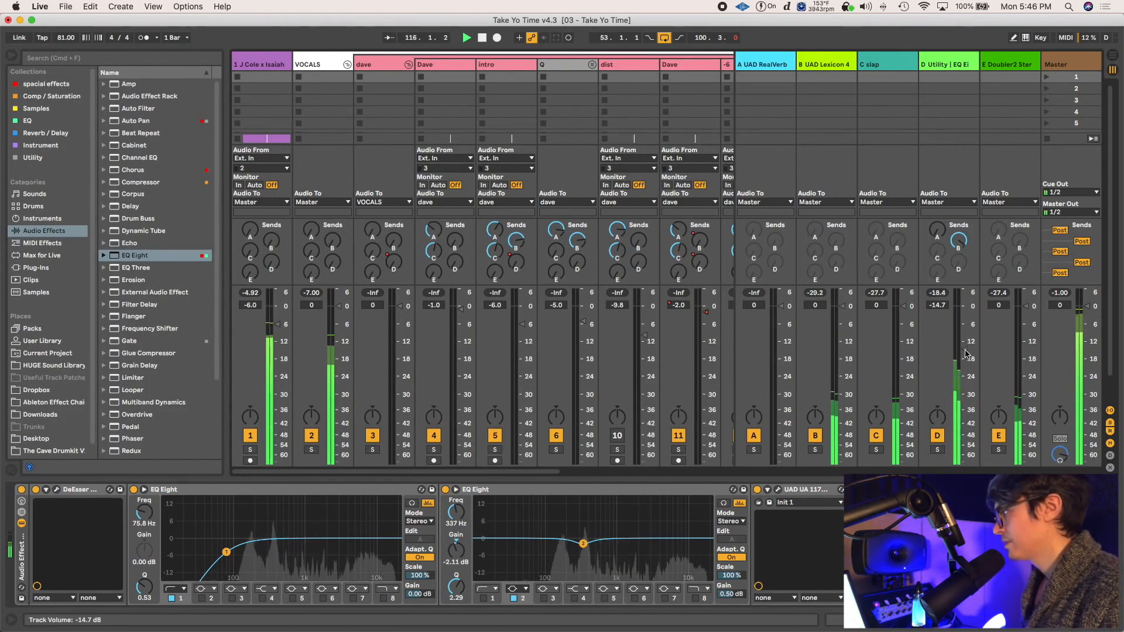
{"action": "key", "text": "Tab"}
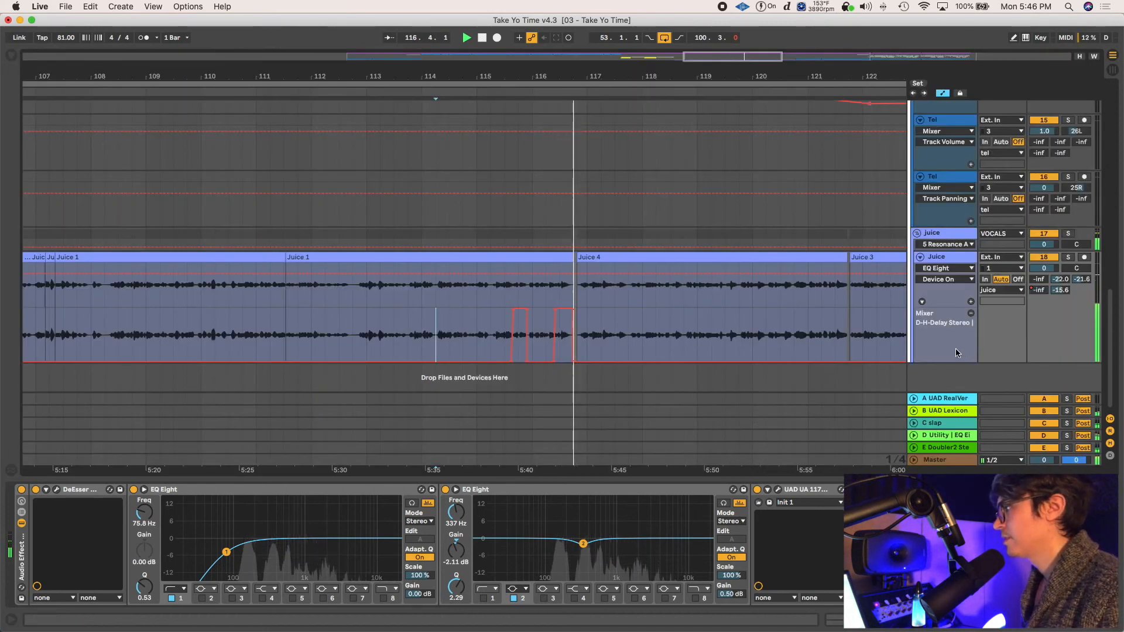
{"action": "key", "text": "Tab"}
{"action": "key", "text": "Tab"}
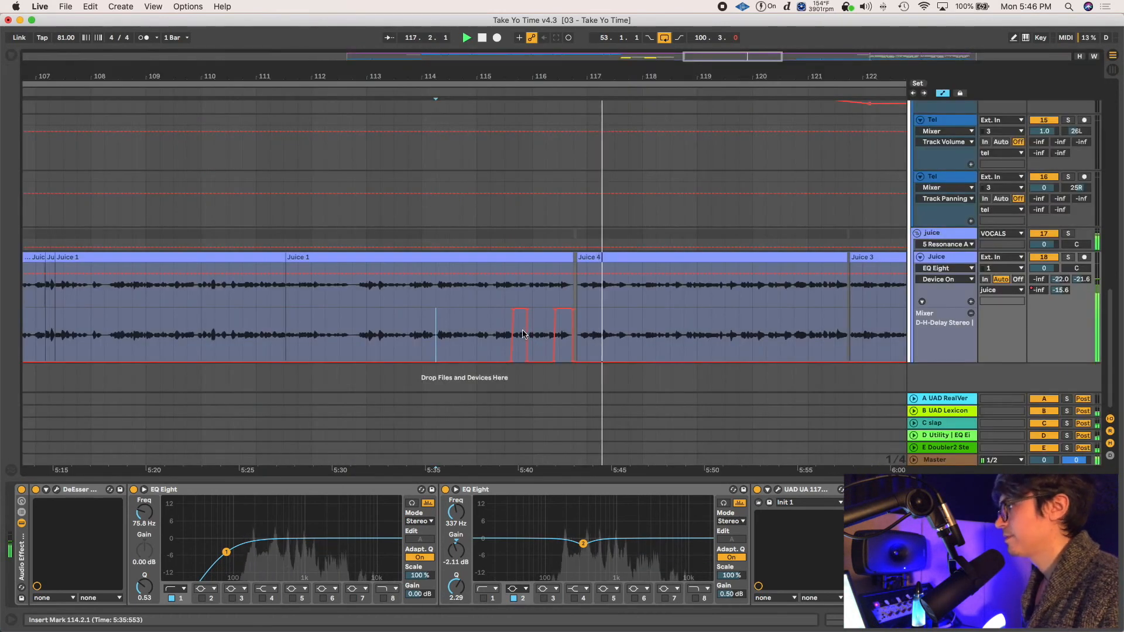
- Play the Juice verse from bar 117 and again from bar 123 through the delay throw at bar 125, and stop playback
{"action": "left_click", "coordinate": [599, 291]}
{"action": "key", "text": "minus"}
{"action": "key", "text": "minus"}
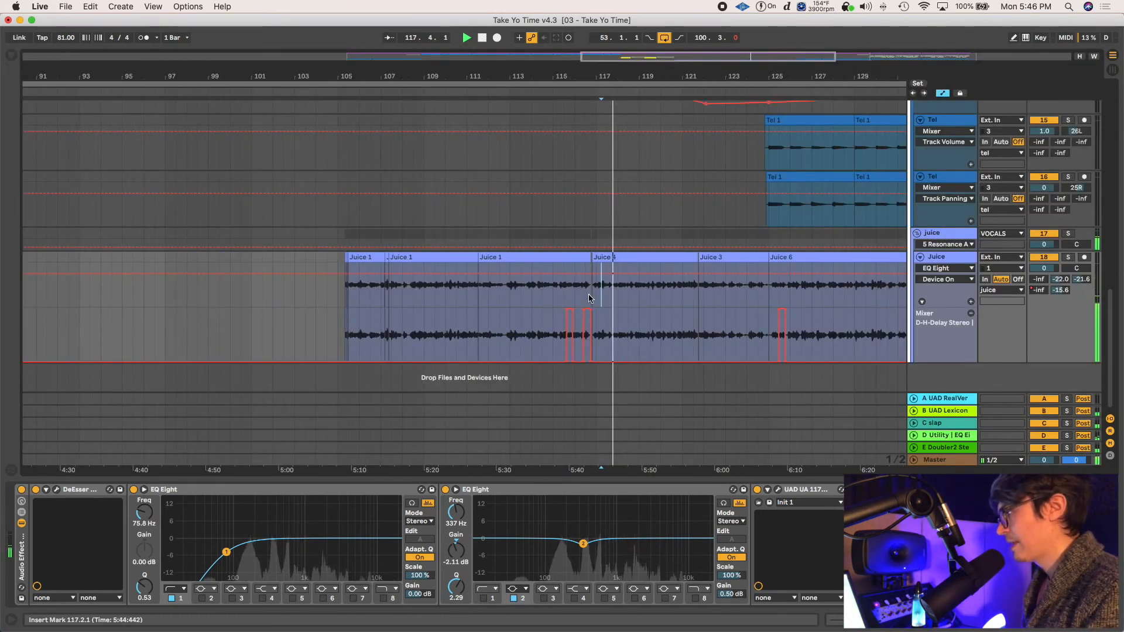
{"action": "left_click", "coordinate": [726, 304]}
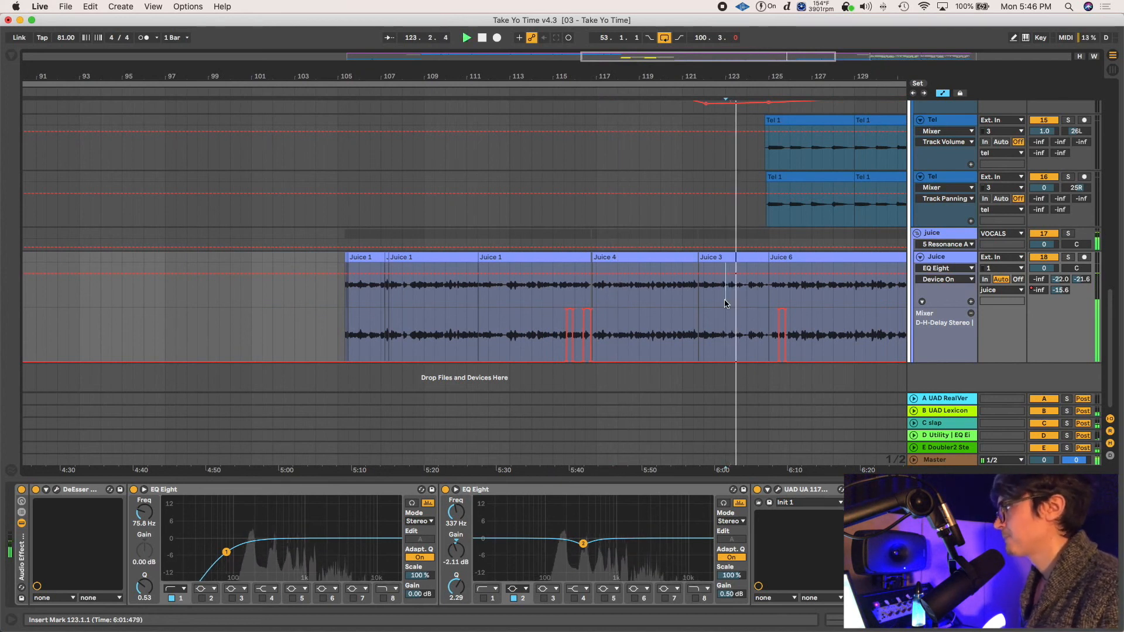
{"action": "scroll", "coordinate": [732, 302], "scroll_direction": "right", "scroll_amount": 7}
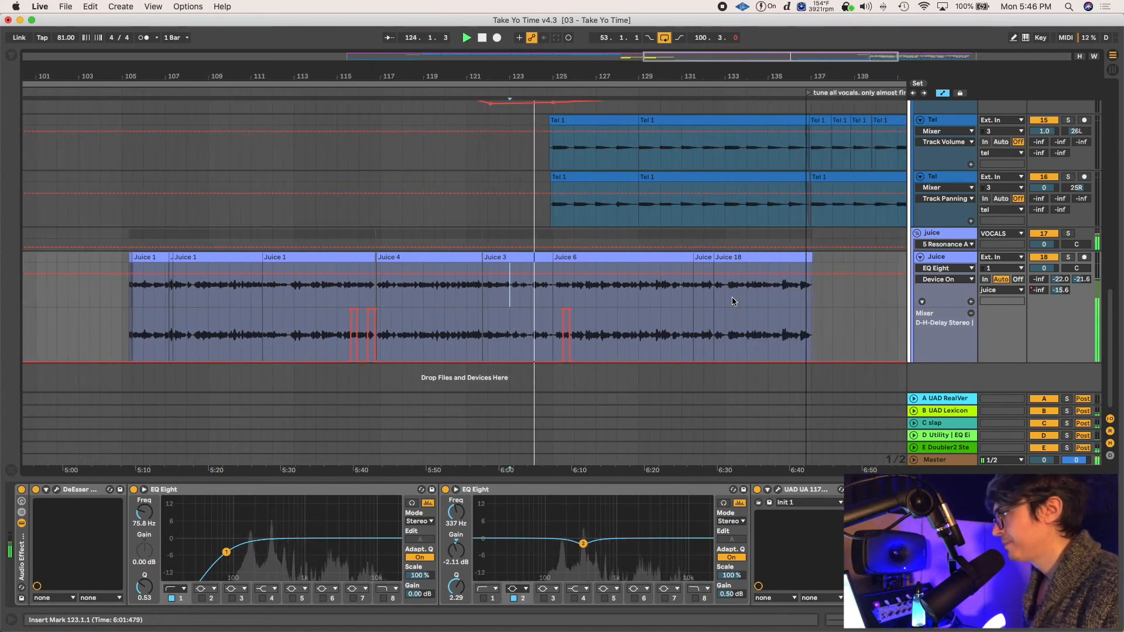
{"action": "scroll", "coordinate": [733, 301], "scroll_direction": "right", "scroll_amount": 2}
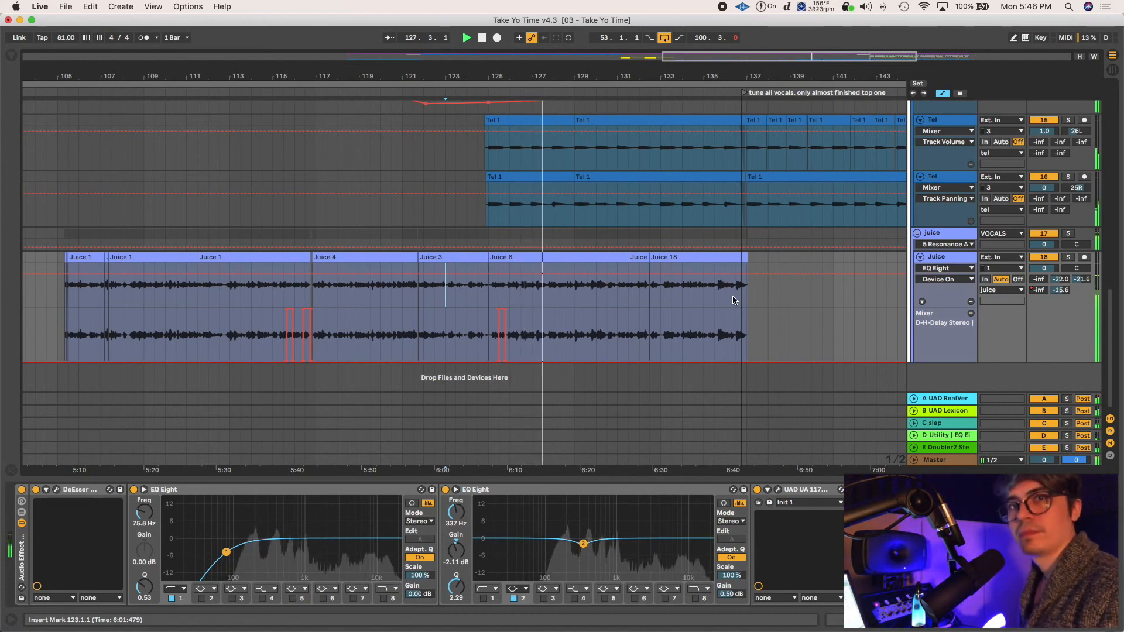
{"action": "key", "text": "space"}
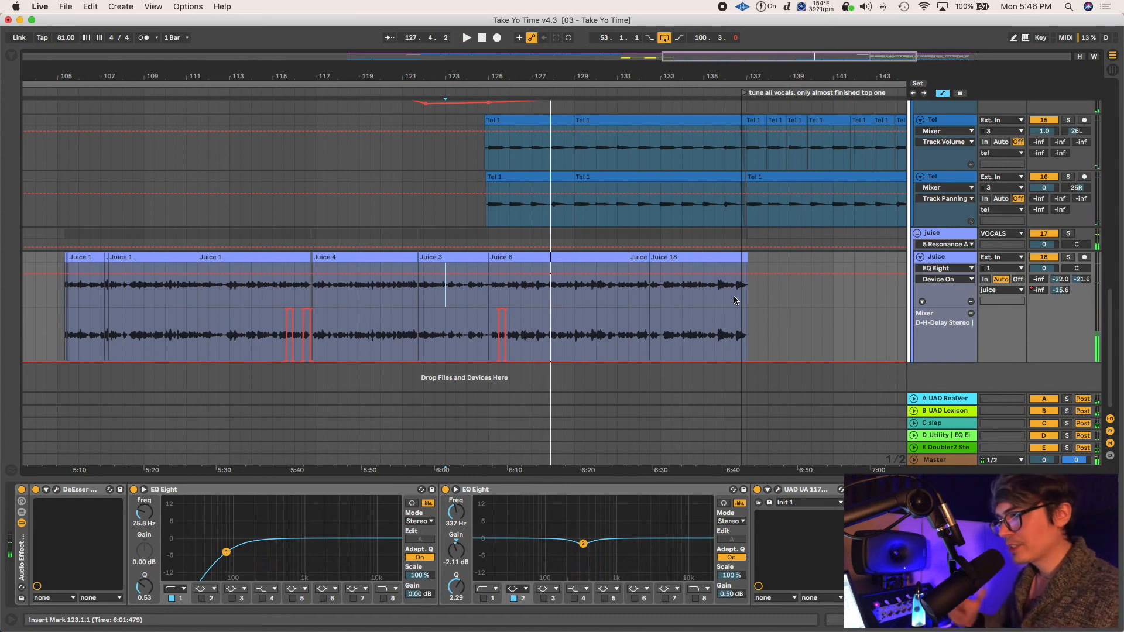